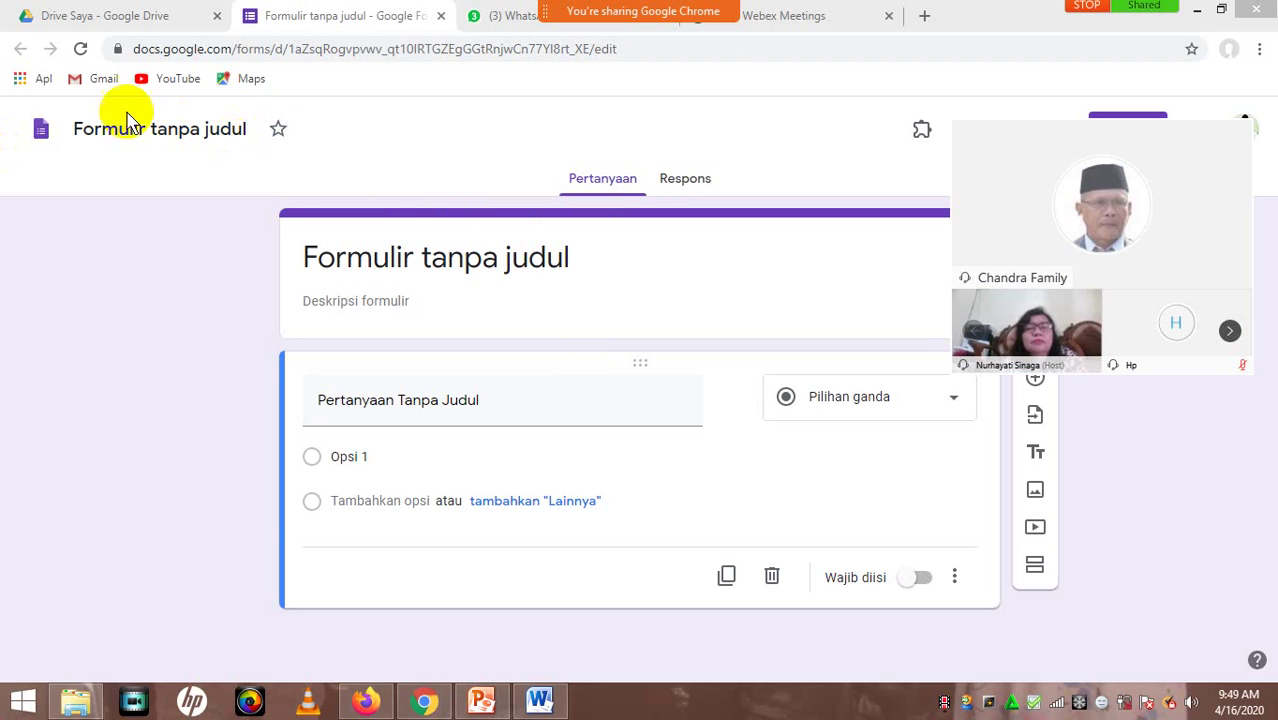
Move the floating meeting video window down so the form's header controls are uncovered.
mouse_move(1113, 143)
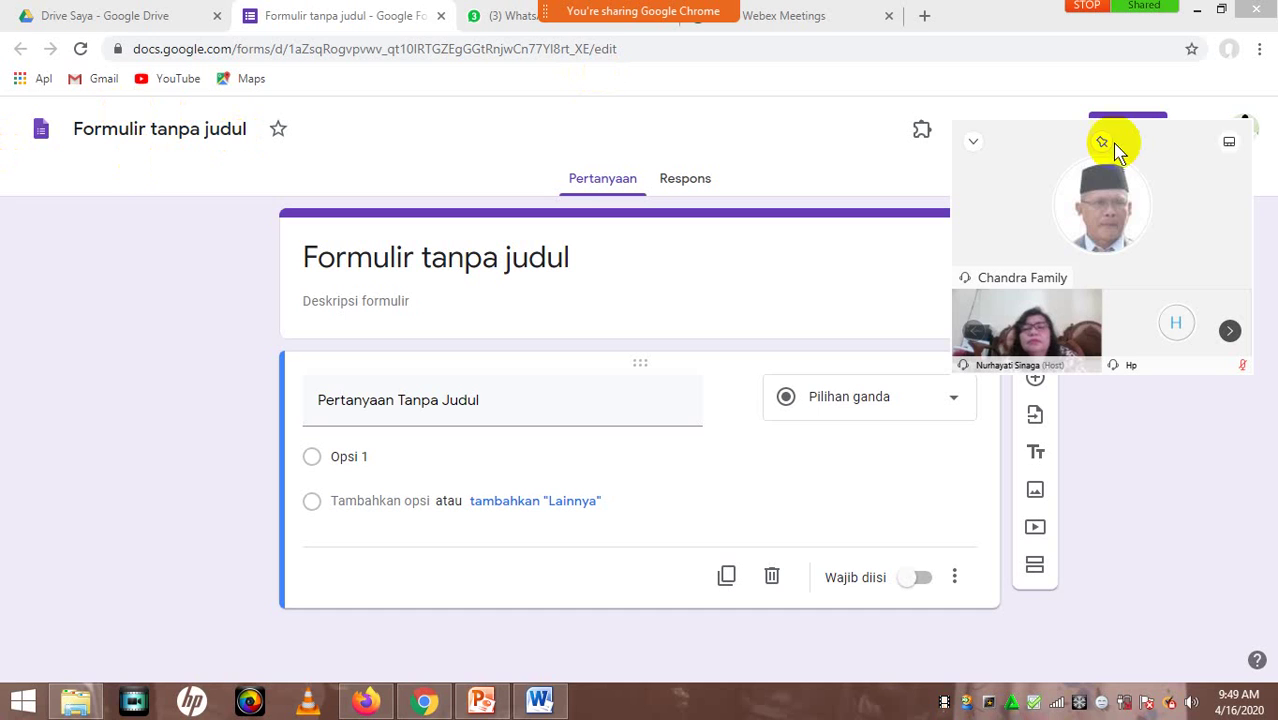
left_click(976, 144)
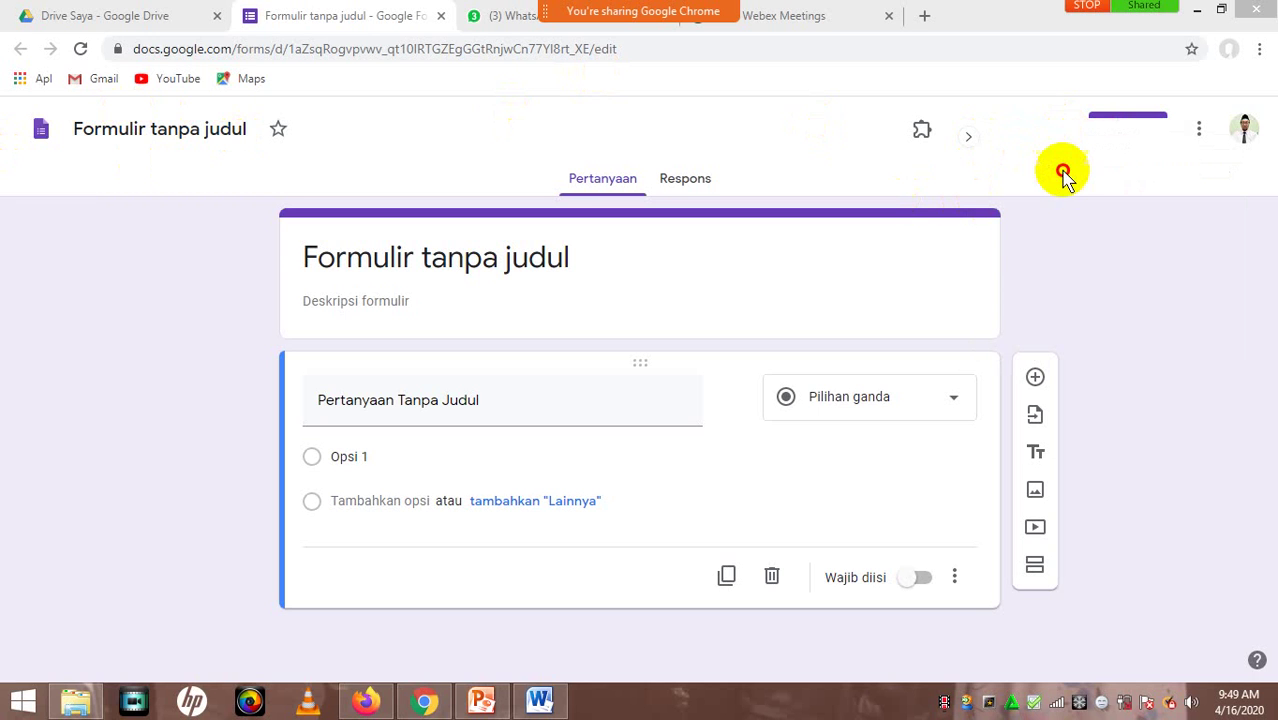
left_click(970, 135)
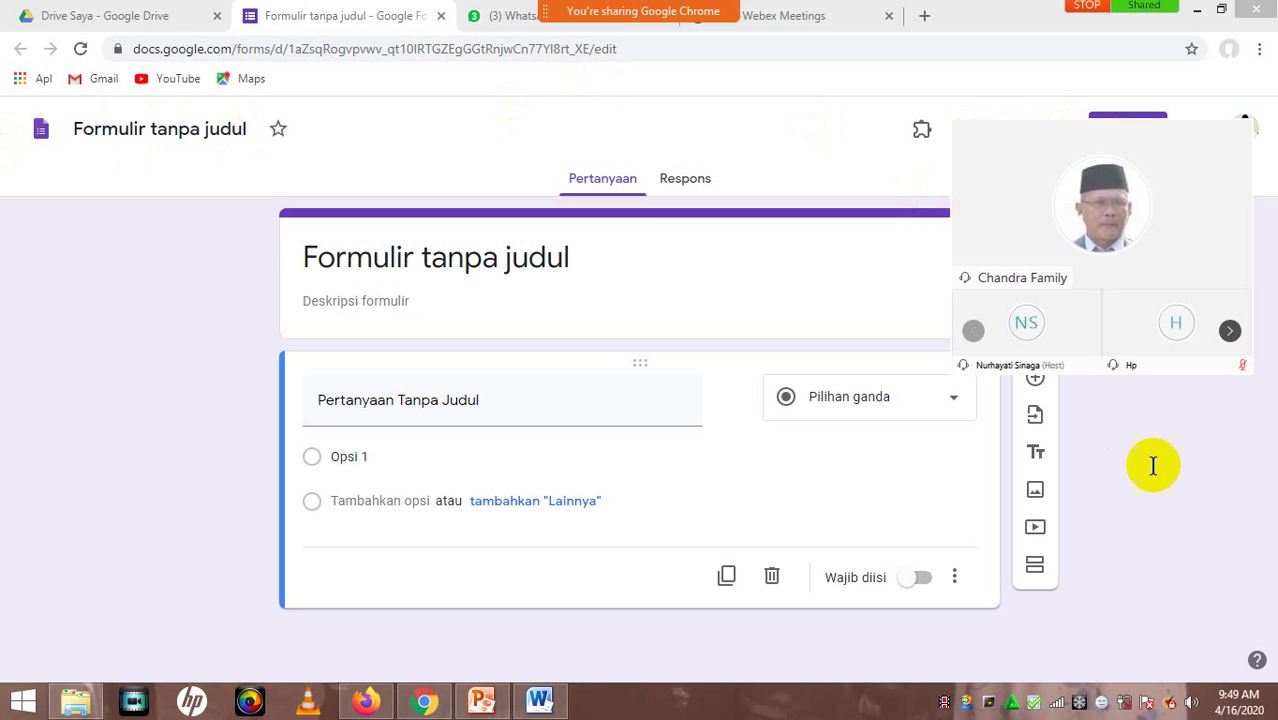
left_click(1217, 130)
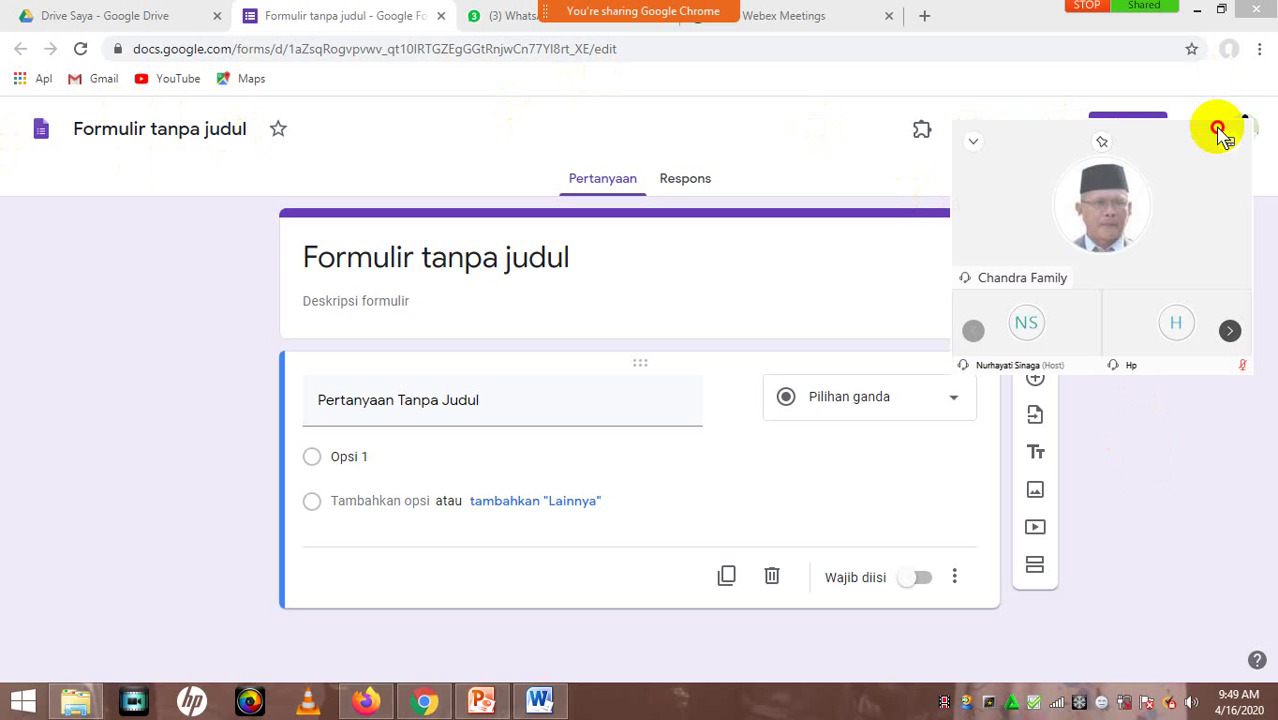
left_click(1261, 277)
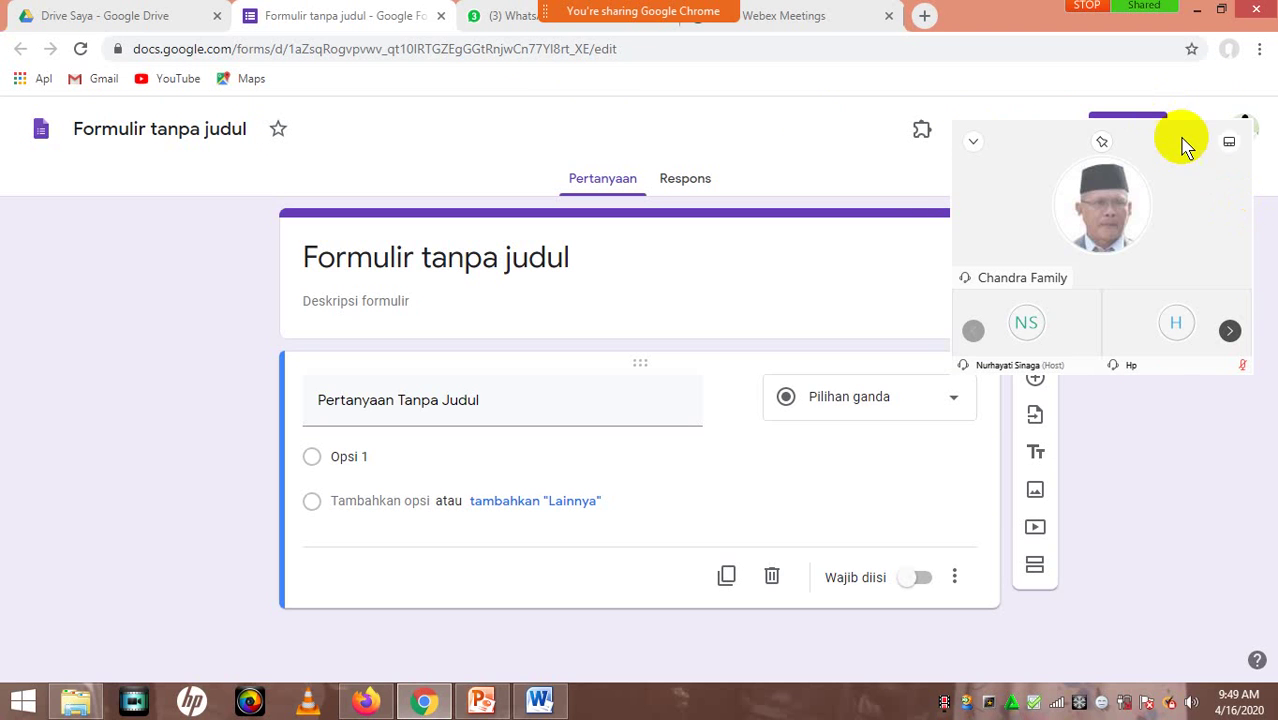
left_click_drag(1188, 157, 1232, 305)
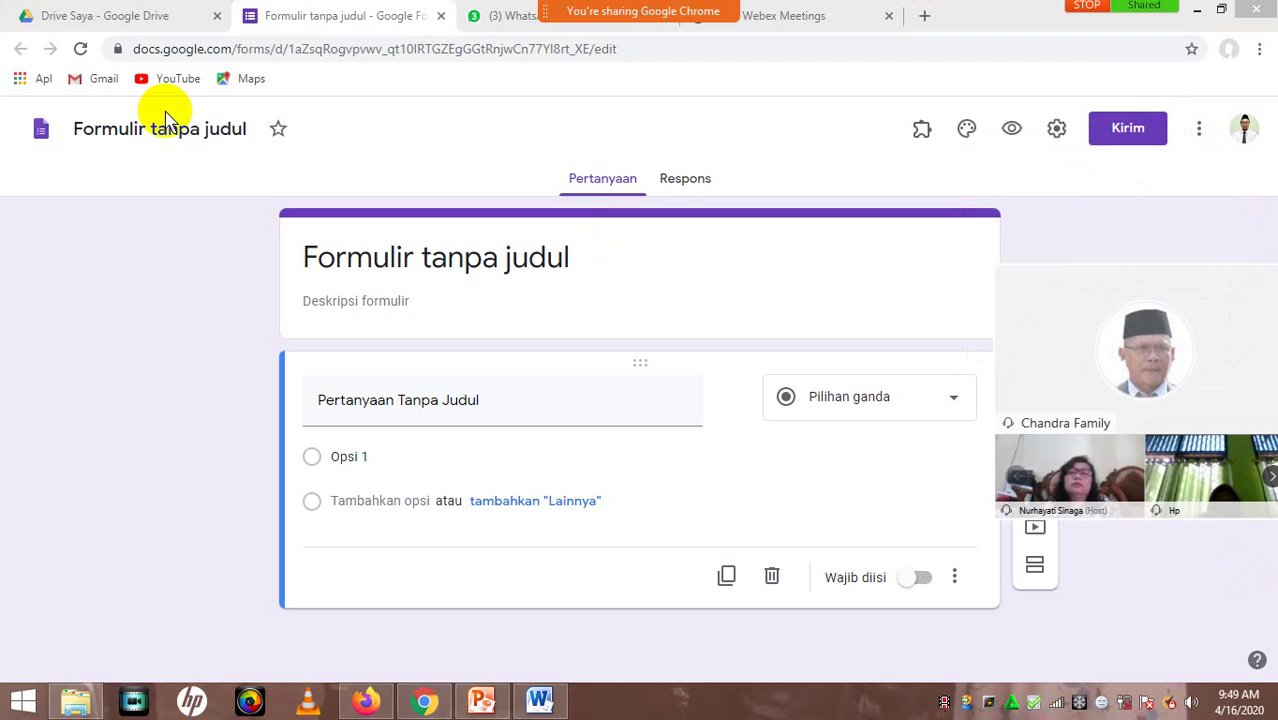
Rename the untitled form to "Kimia".
left_click(179, 134)
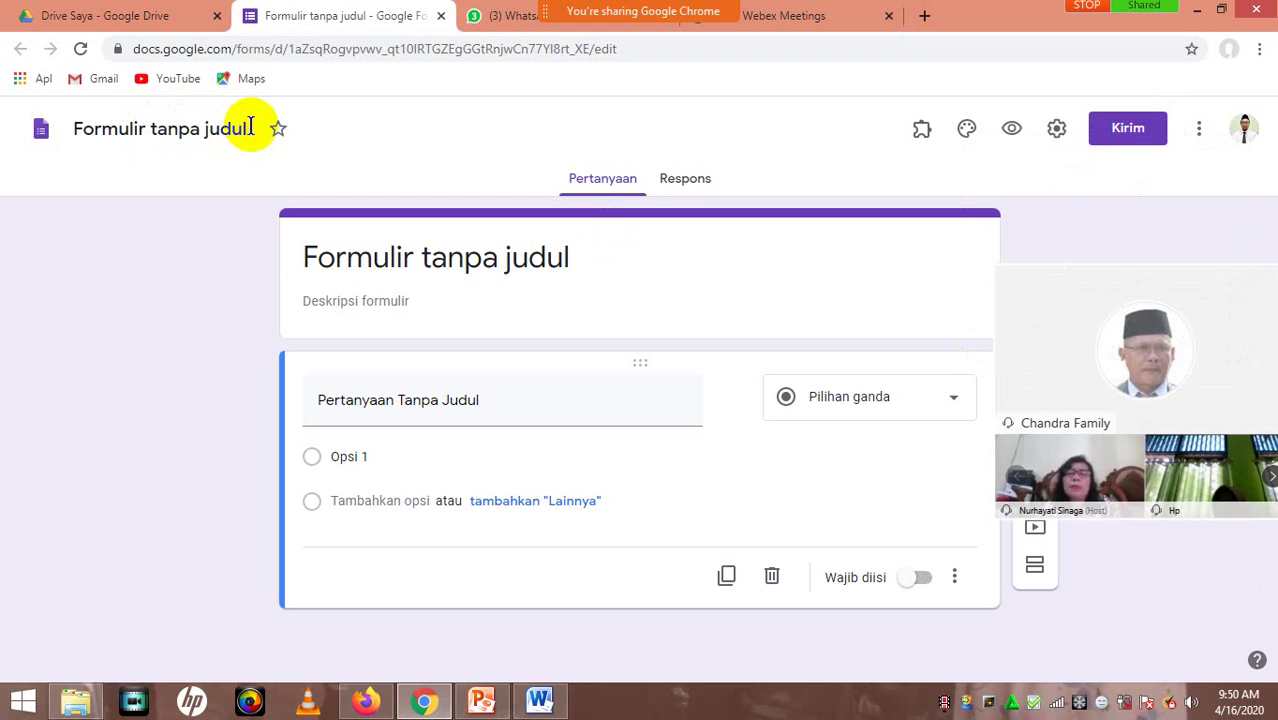
left_click_drag(251, 126, 43, 134)
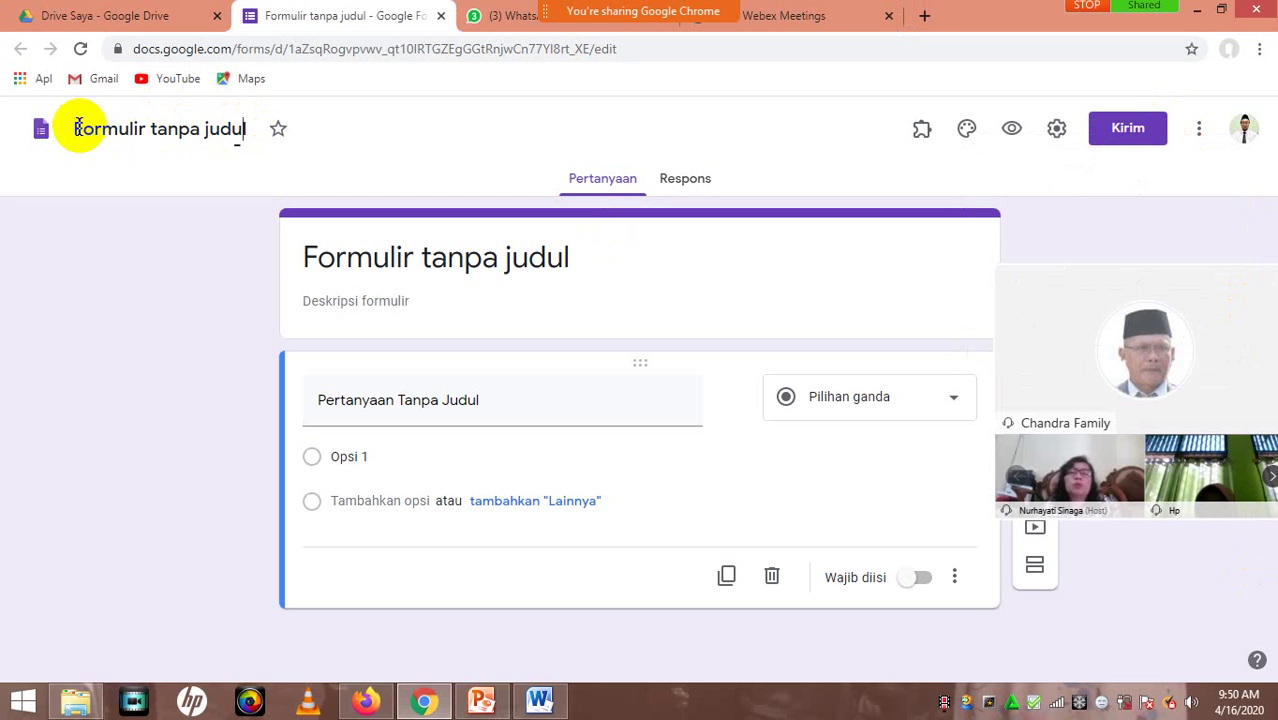
key("ctrl+a")
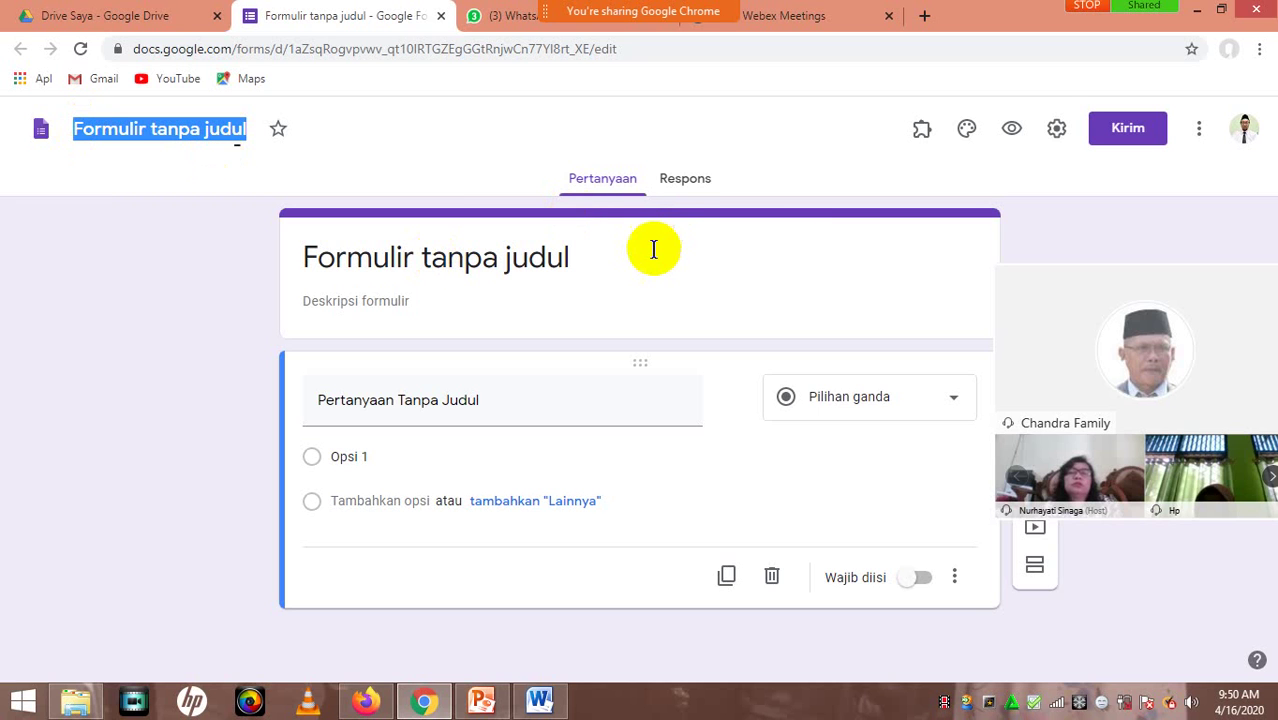
type("Kimia")
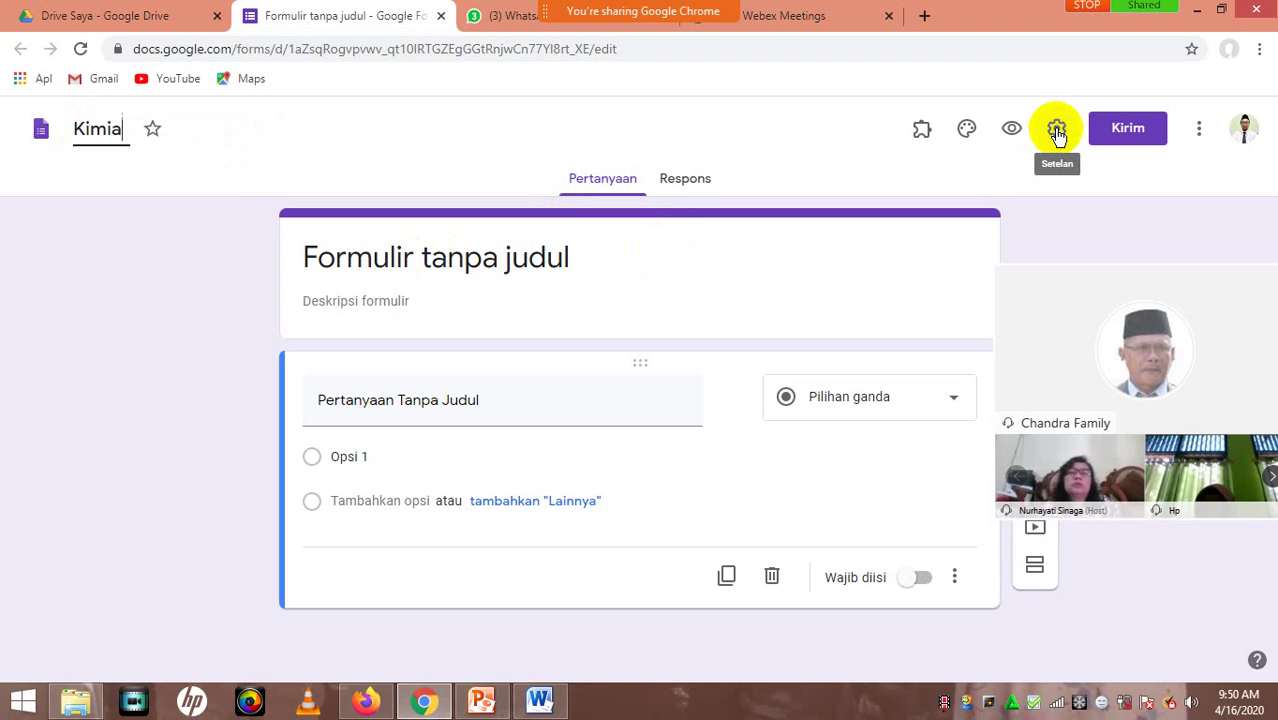
In the form settings, enable "Jadikan ini sebagai kuis" and review the quiz options.
left_click(1057, 130)
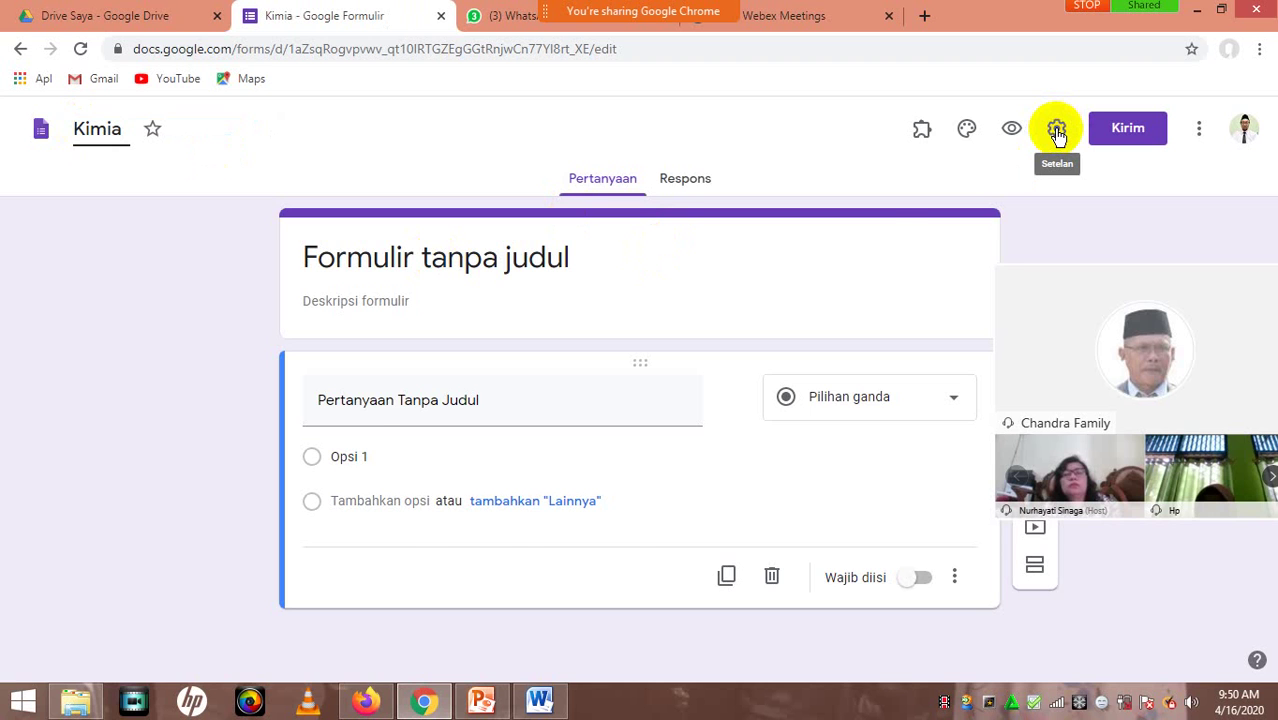
left_click(1058, 136)
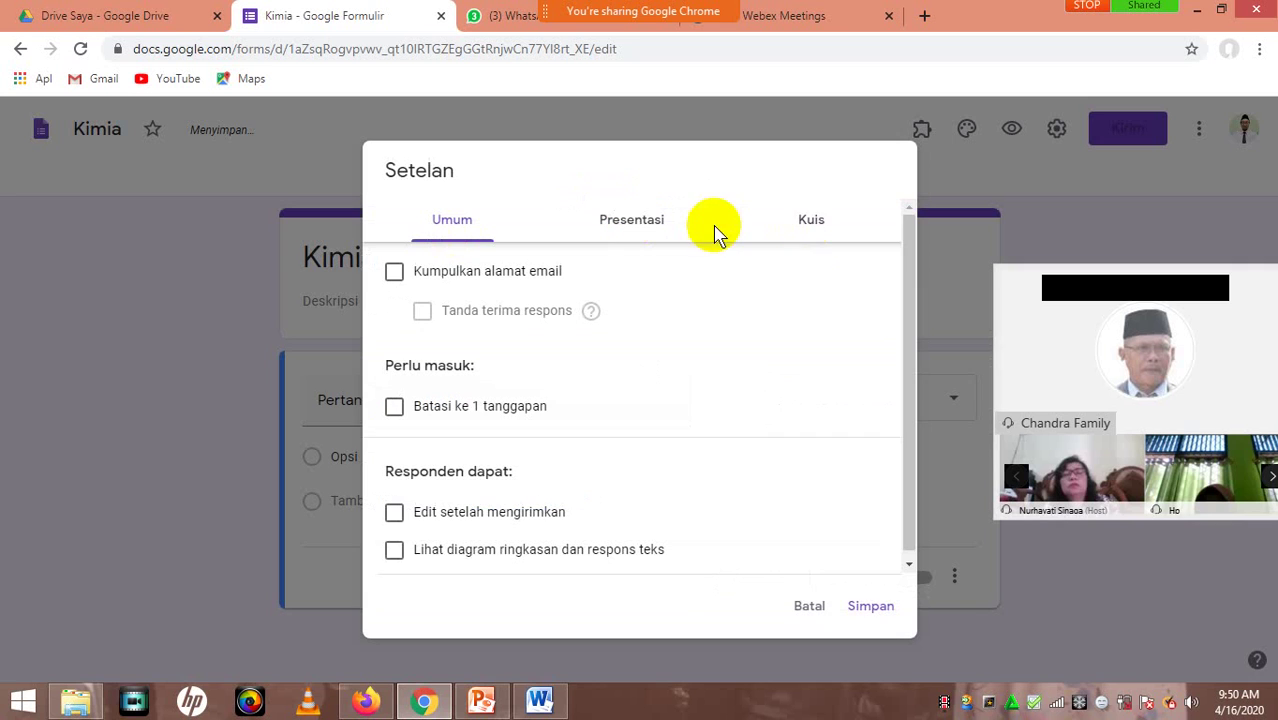
left_click(808, 222)
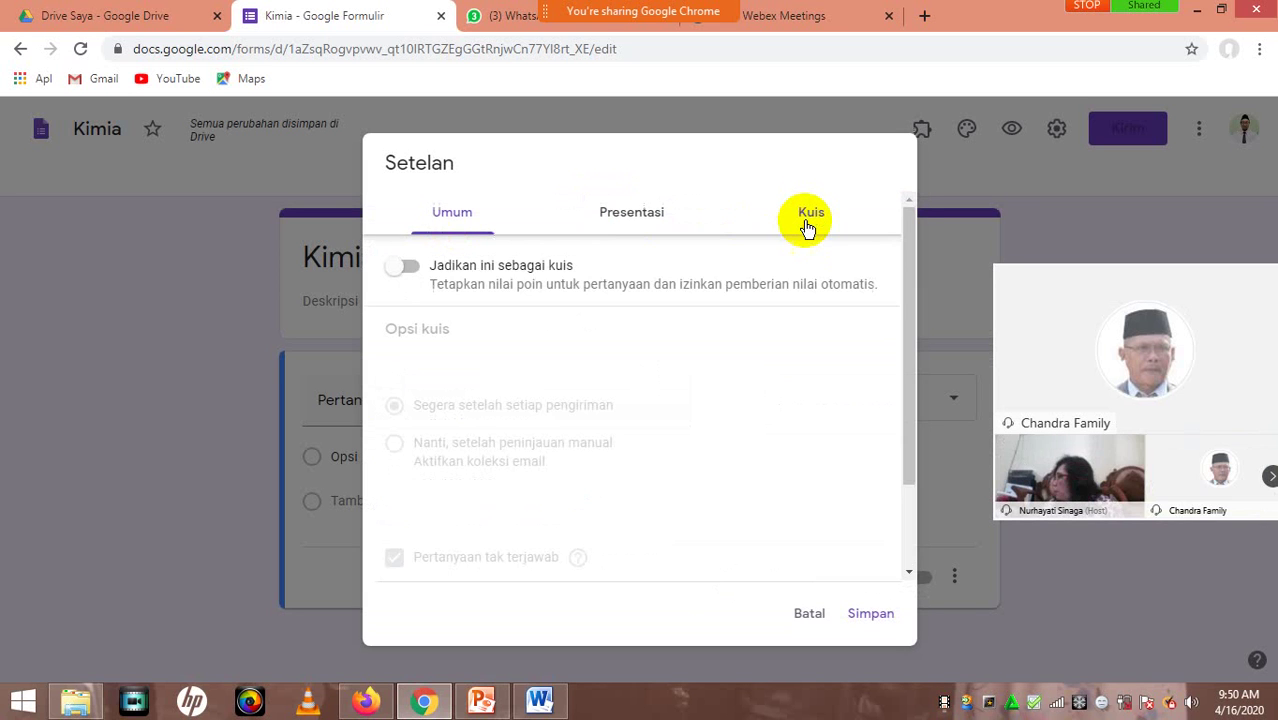
left_click(411, 269)
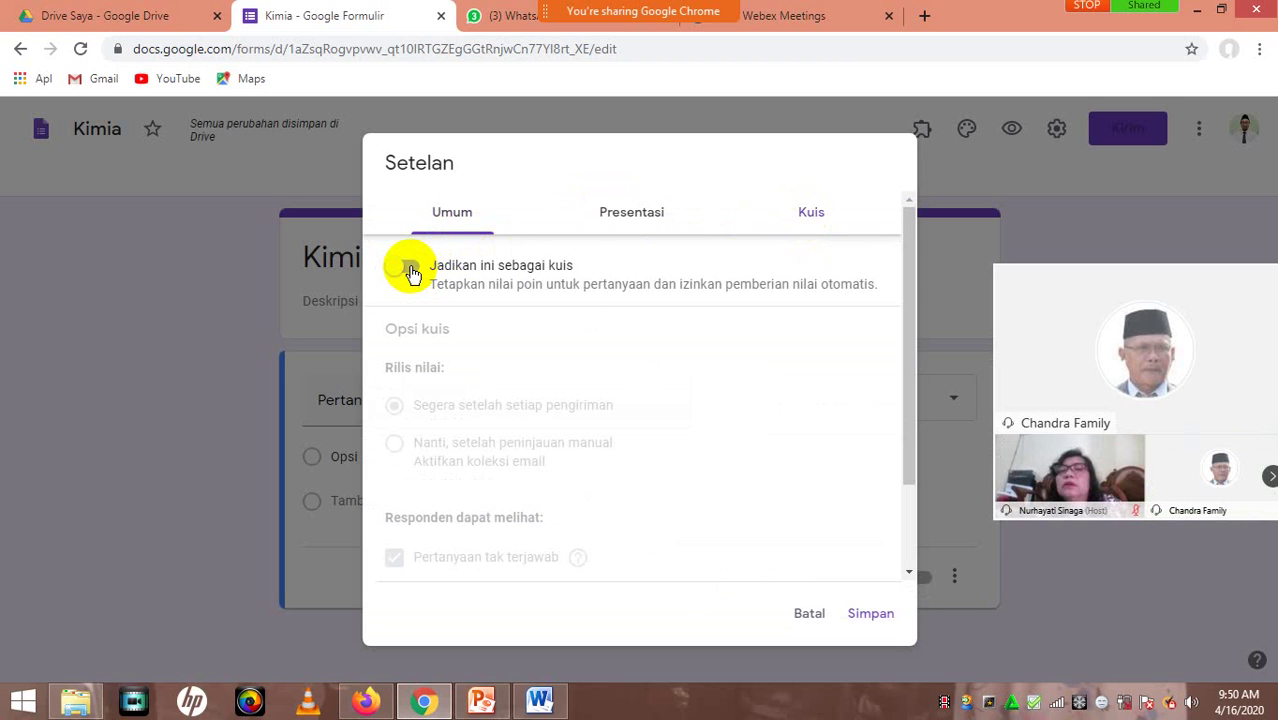
left_click(411, 269)
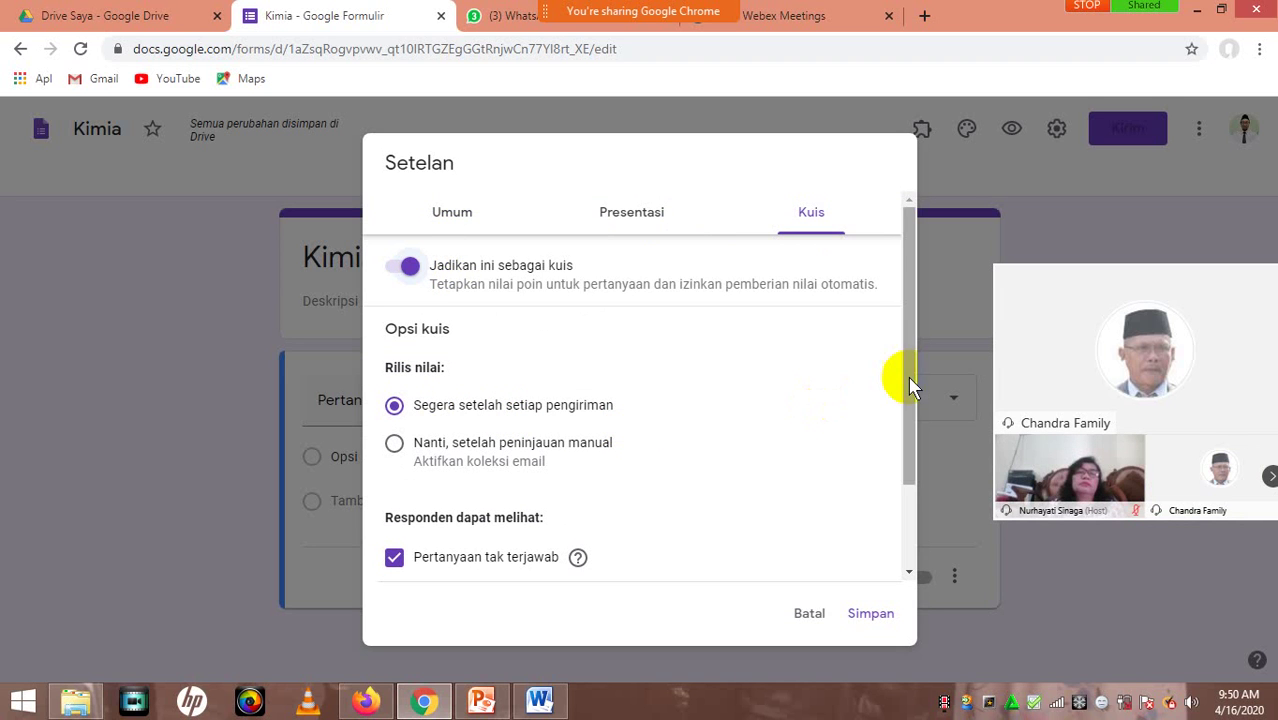
left_click_drag(905, 374, 905, 436)
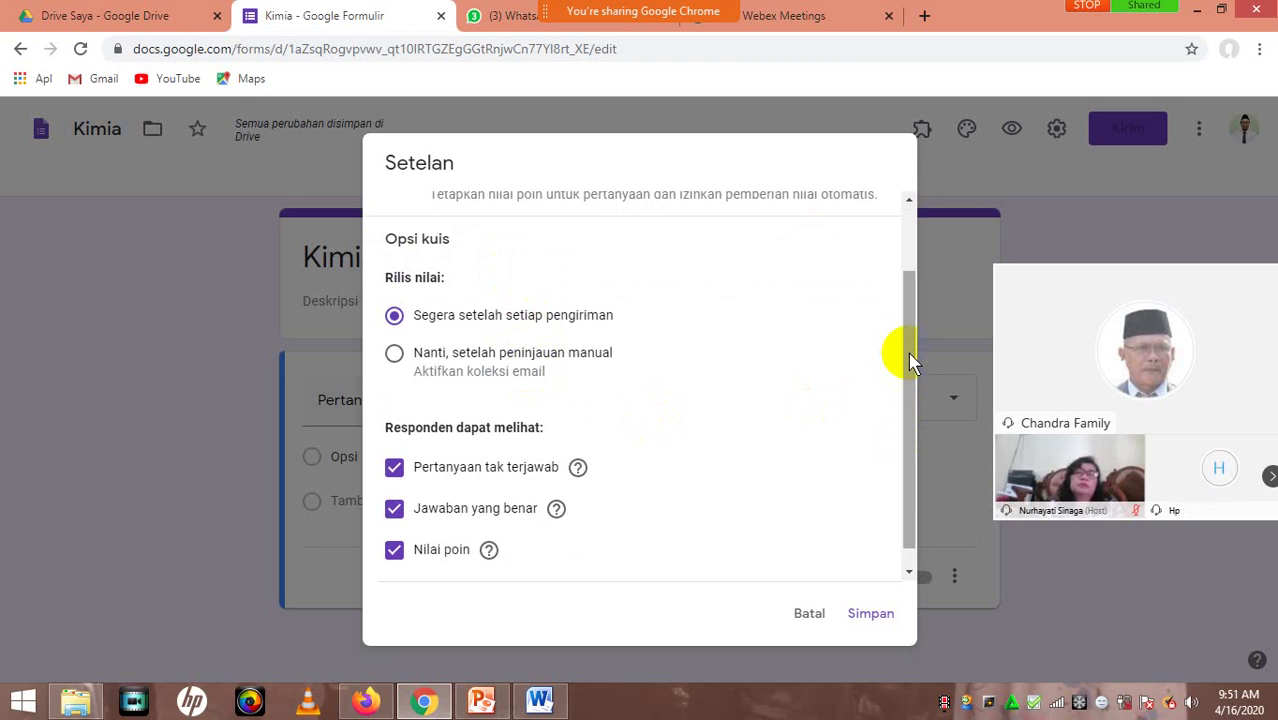
left_click_drag(908, 352, 910, 412)
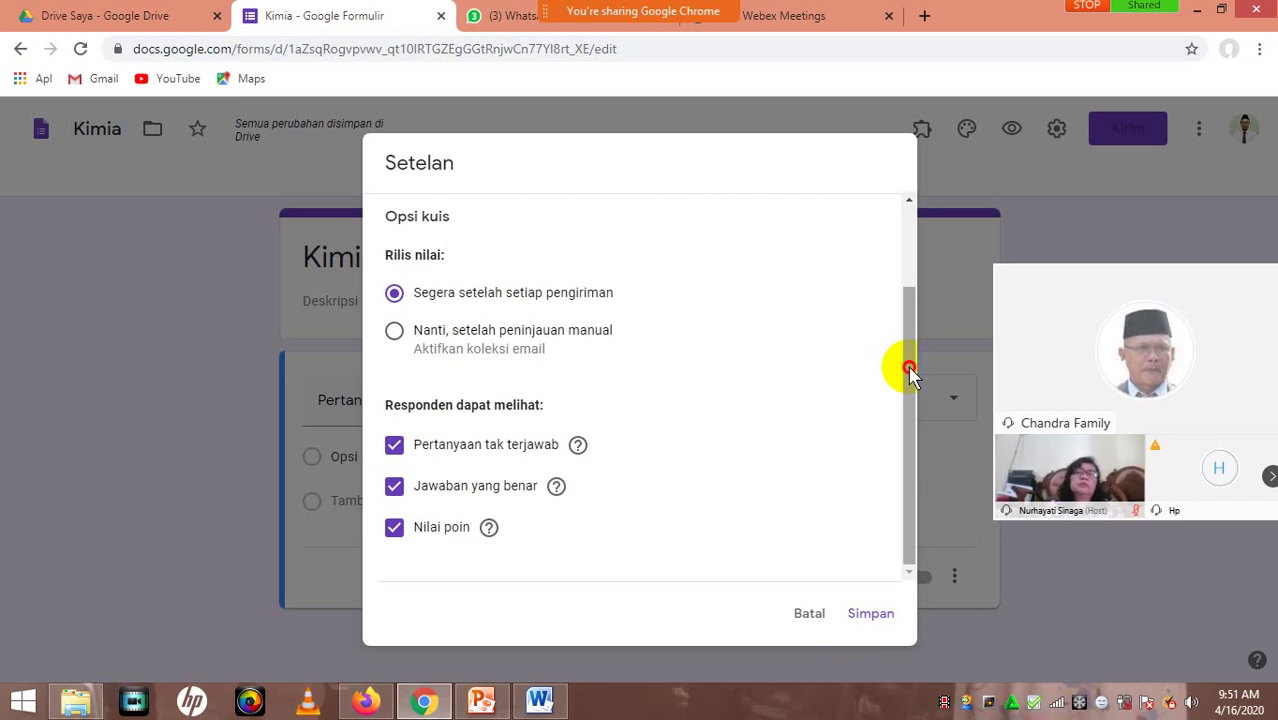
In the presentation settings, enable "Acak urutan pertanyaan" and disable "Tampilkan link untuk menyerahkan tanggapan lain".
left_click_drag(907, 365, 633, 237)
left_click(635, 218)
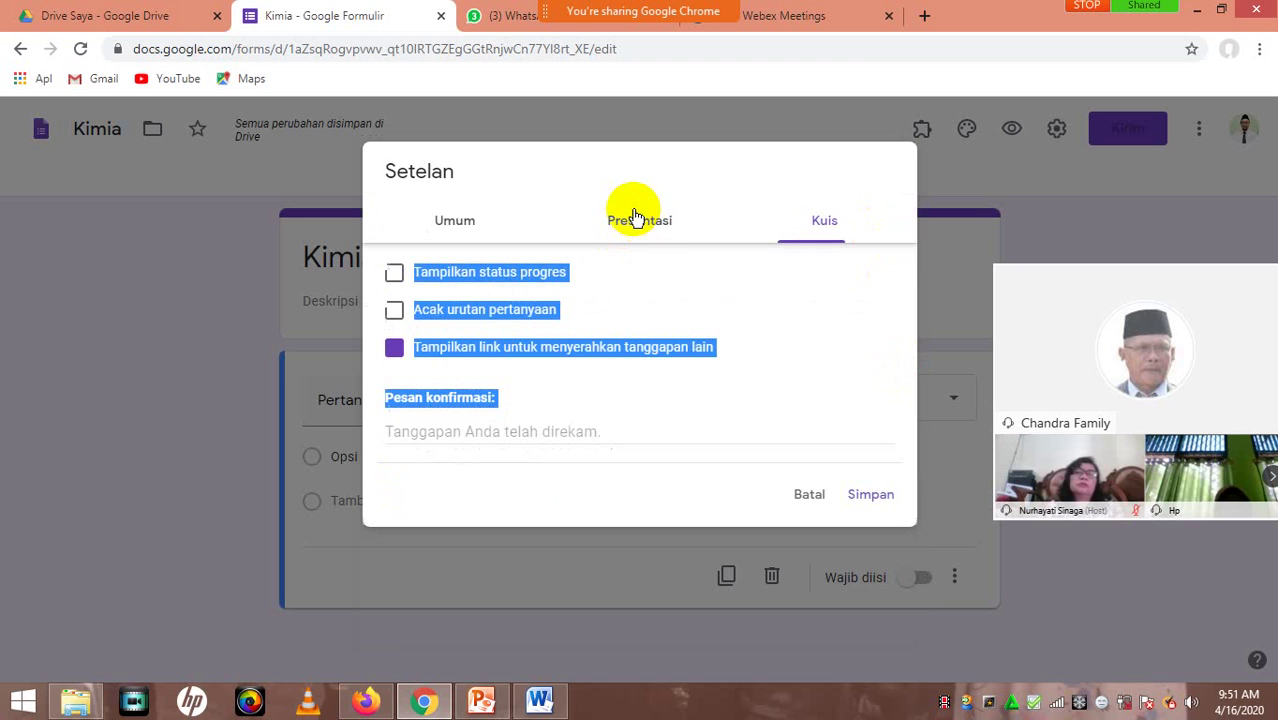
left_click(780, 312)
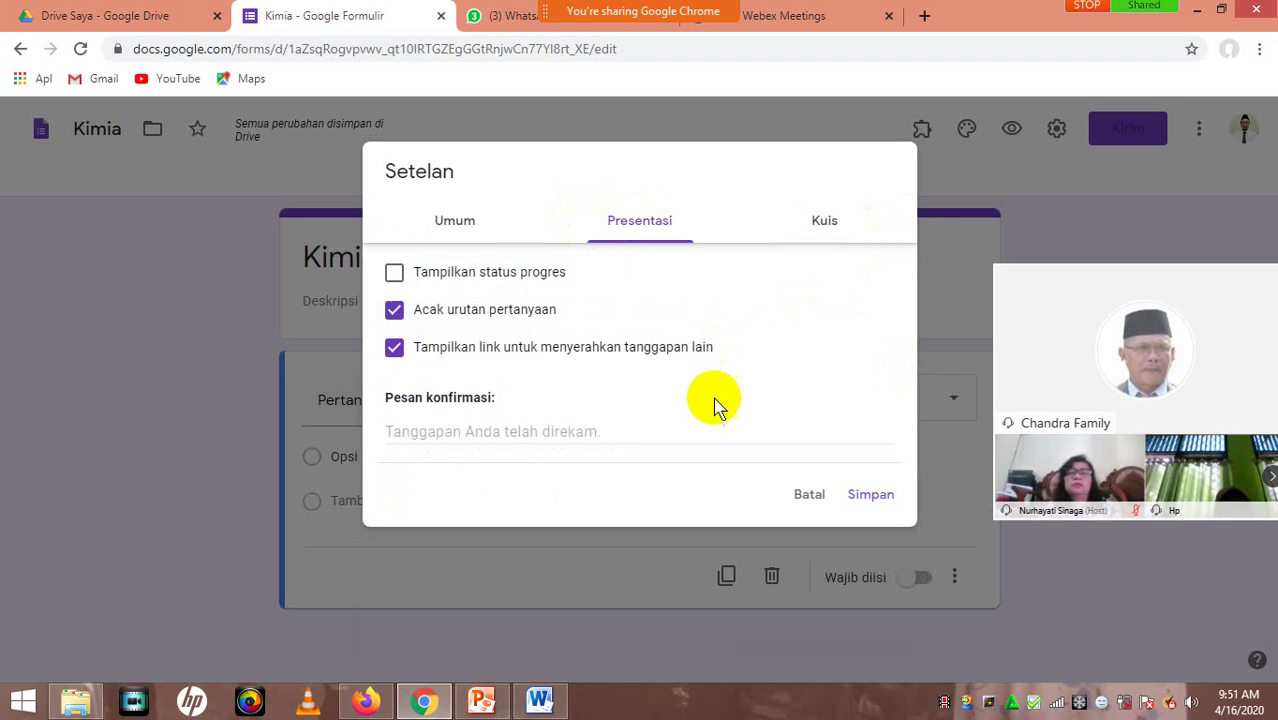
left_click(394, 346)
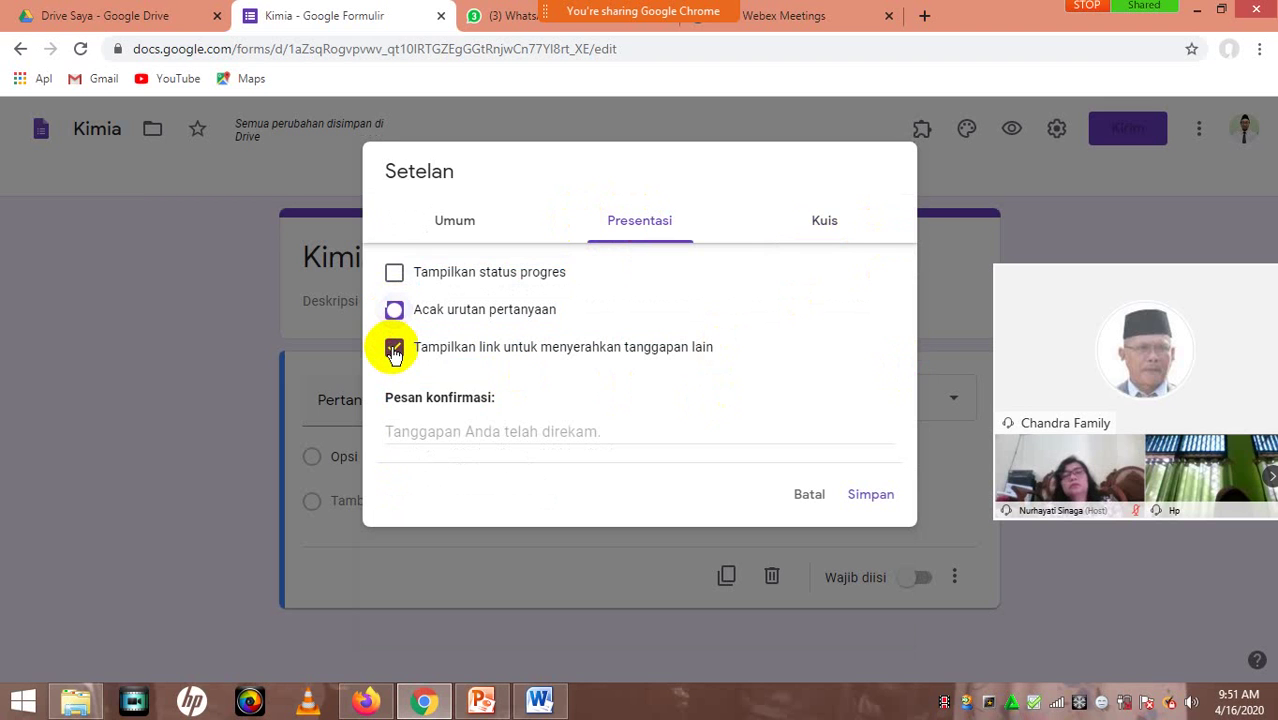
left_click(391, 348)
left_click(394, 349)
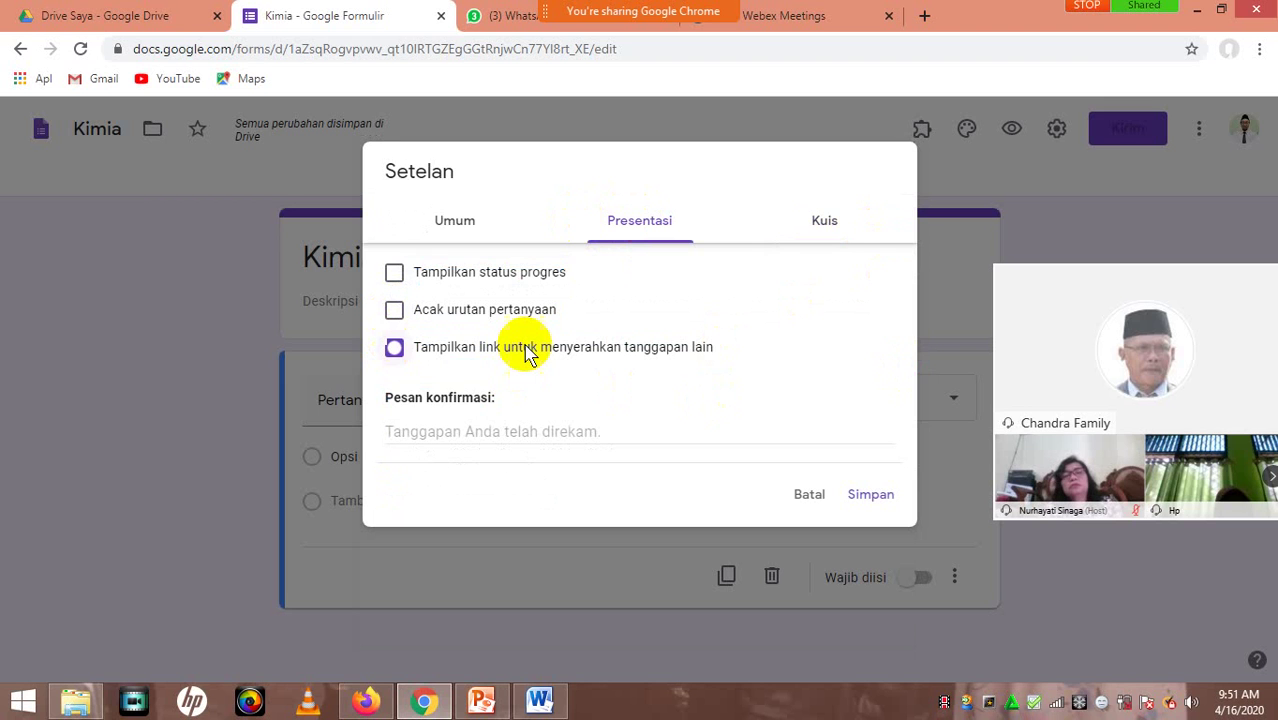
left_click(394, 312)
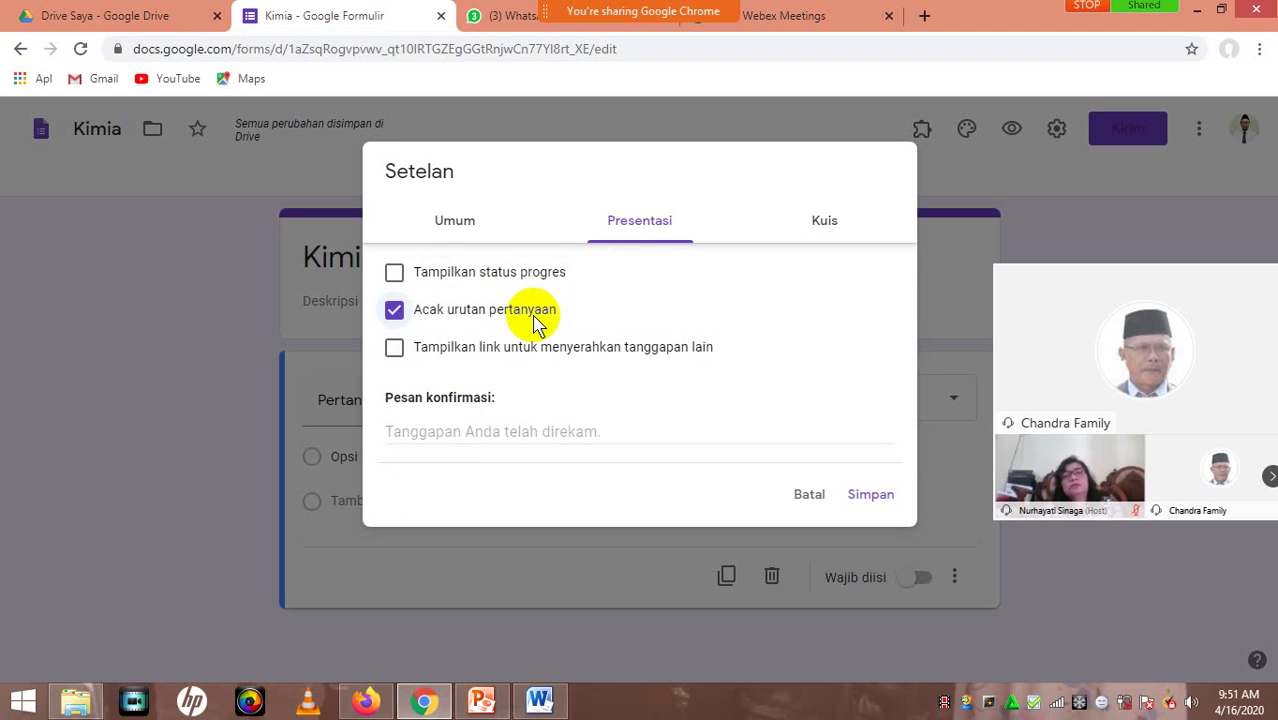
In the general settings, enable "Kumpulkan alamat email" and "Batasi ke 1 tanggapan", and save the form settings.
left_click(455, 222)
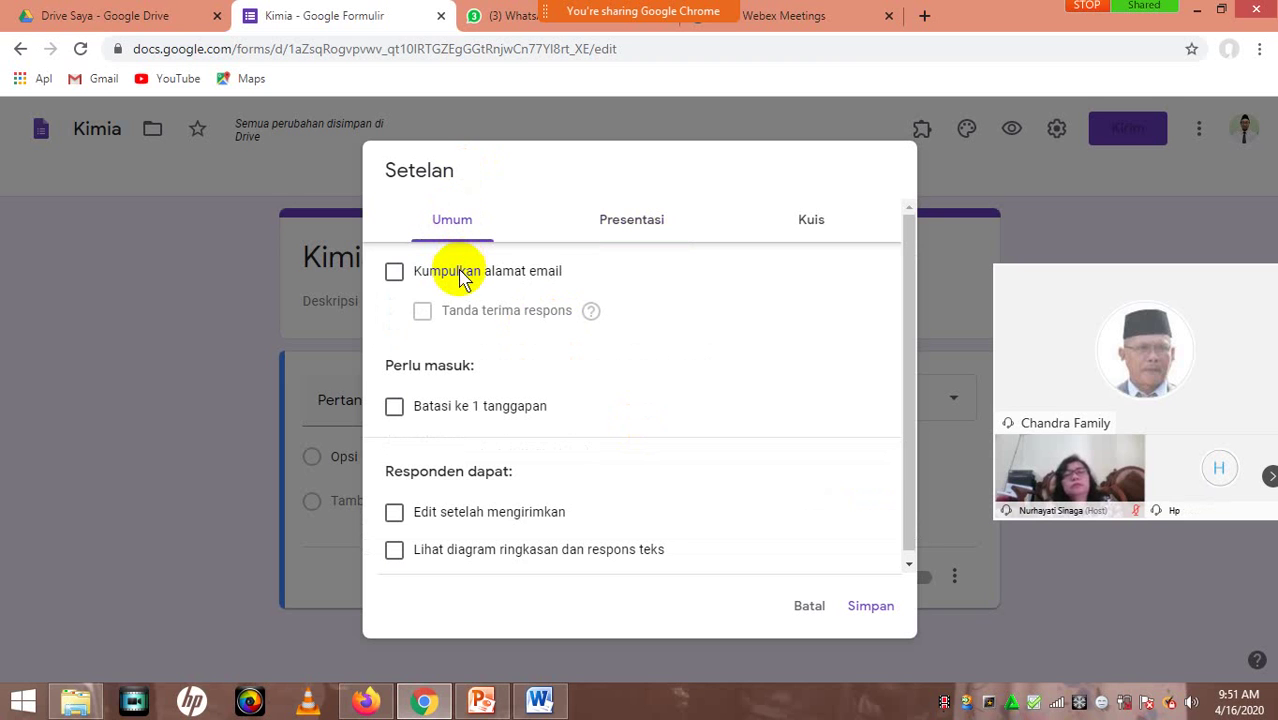
left_click(394, 272)
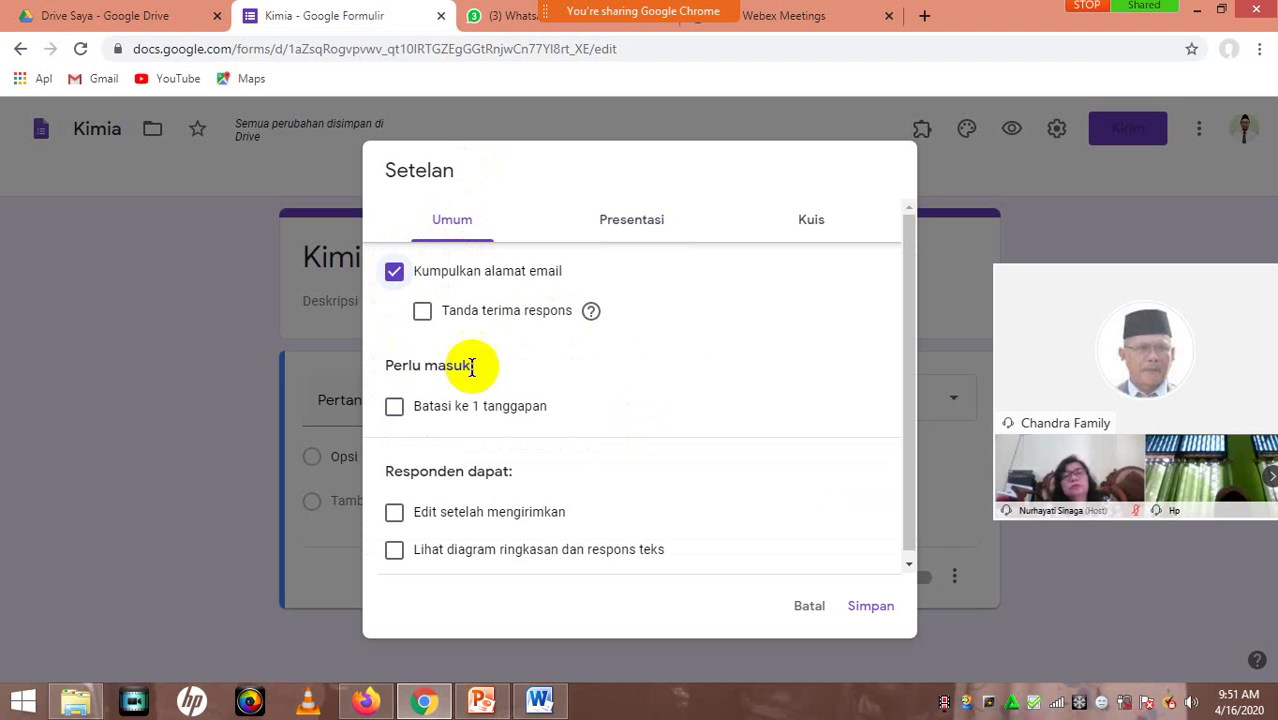
left_click(394, 407)
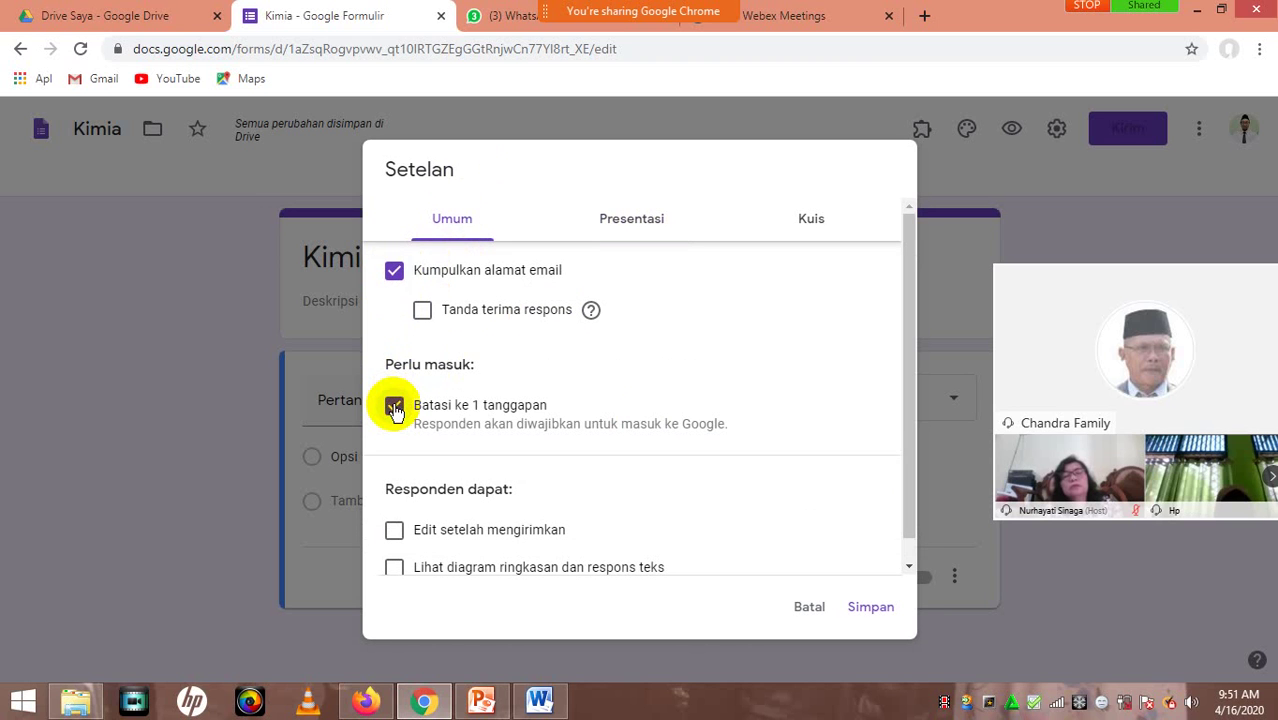
left_click(880, 607)
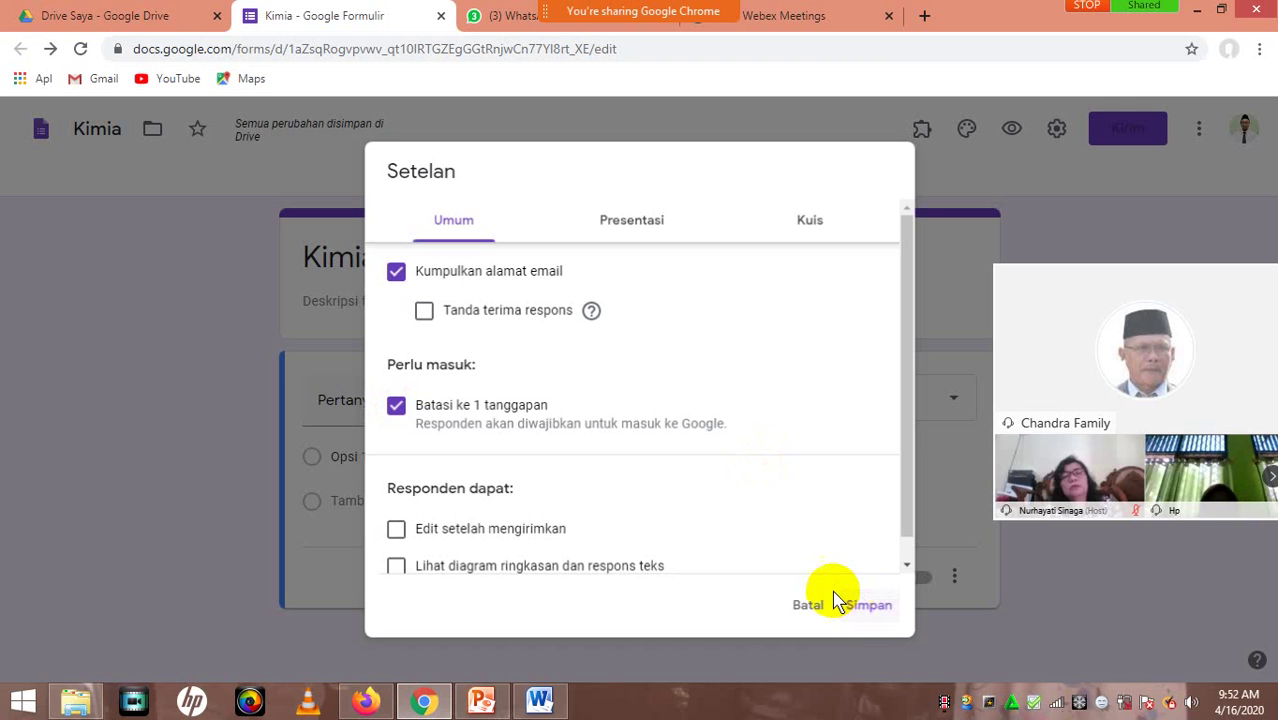
left_click(835, 592)
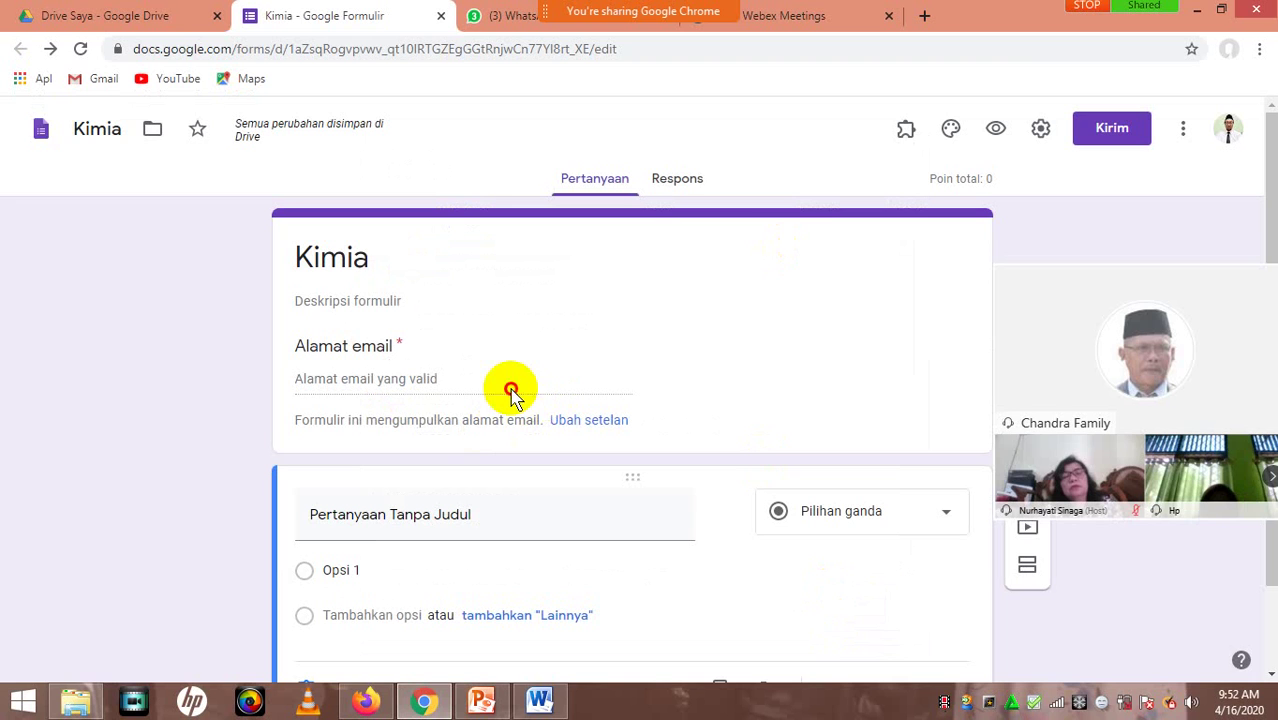
Add a new question directly below the form header and title it "Nama Lengkap".
left_click(452, 385)
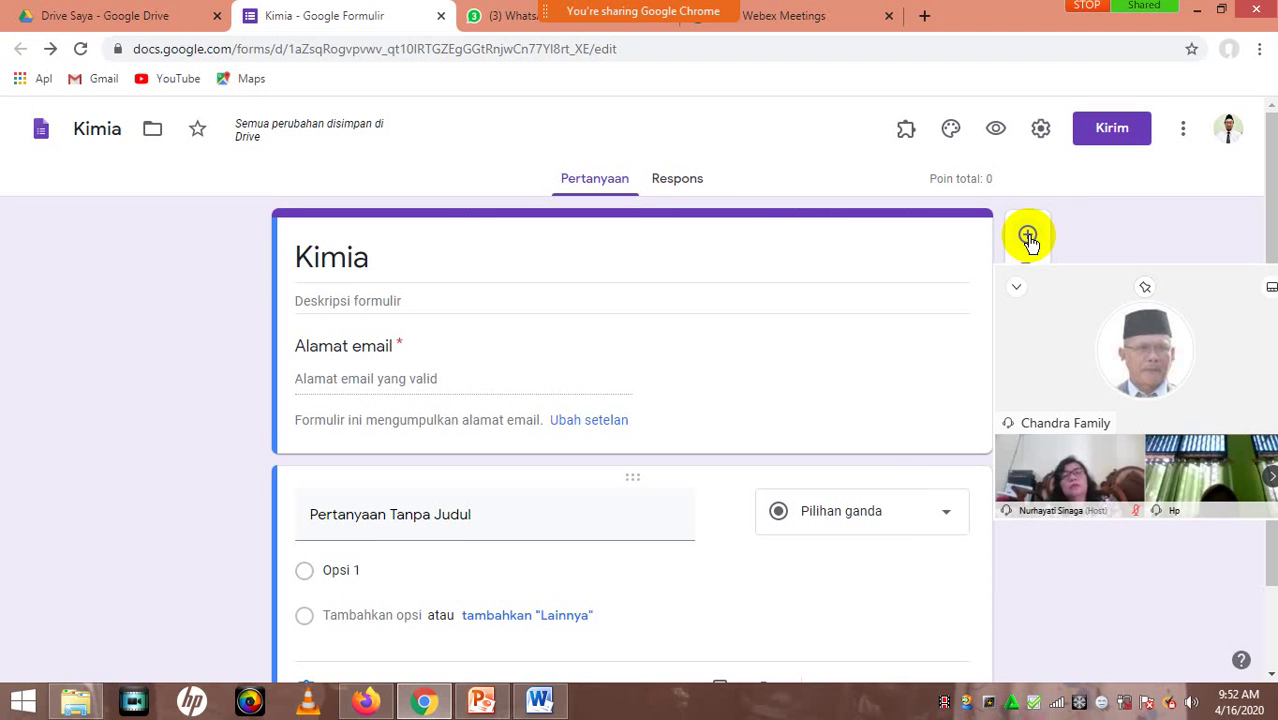
left_click(1029, 238)
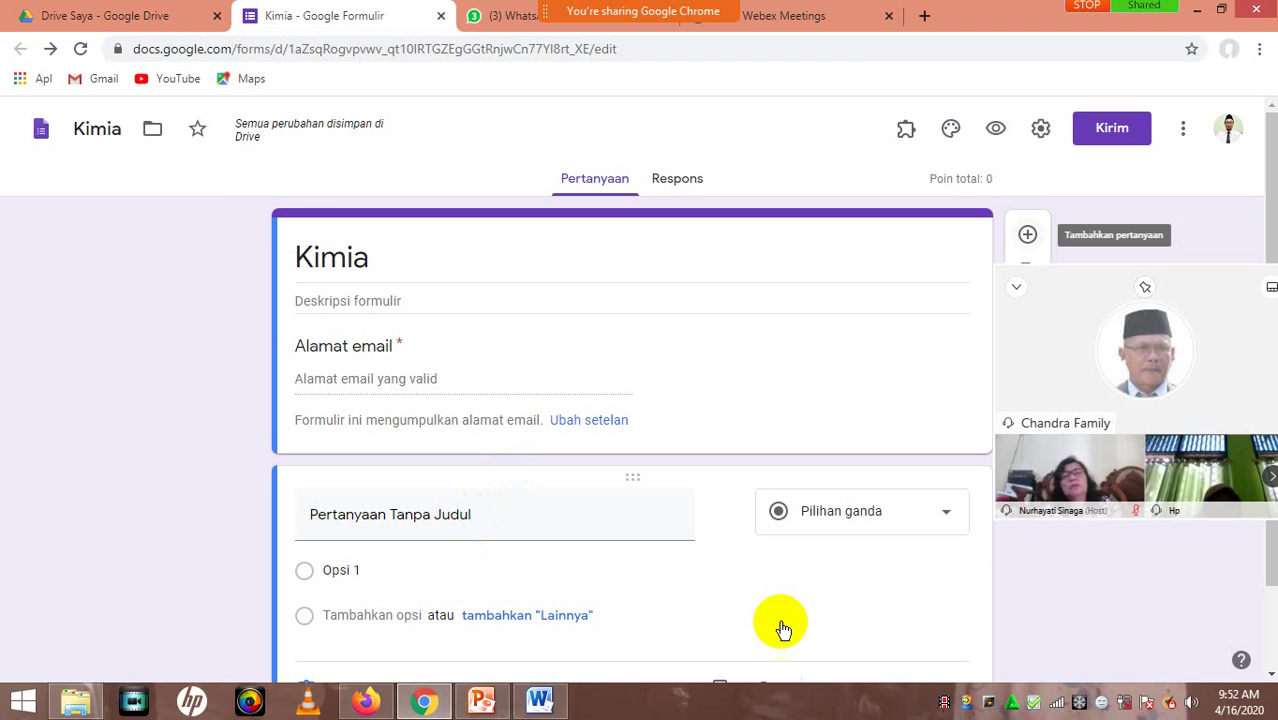
left_click(542, 535)
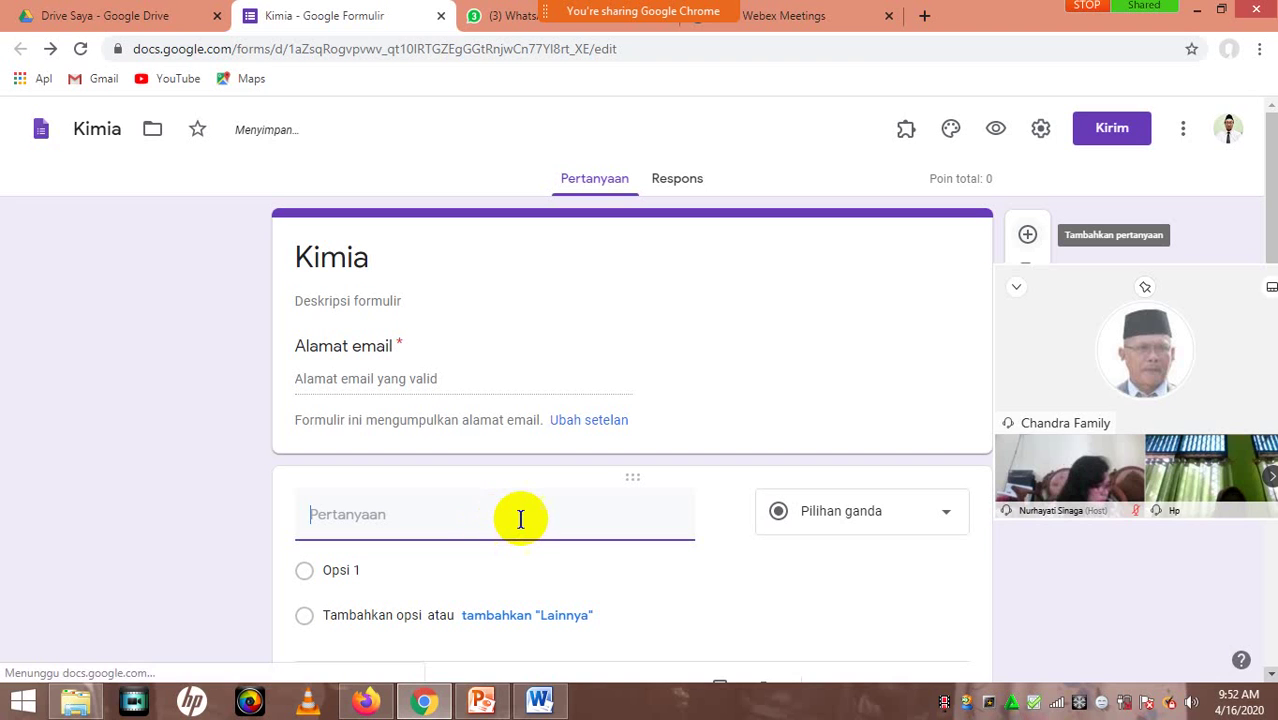
type("Nama")
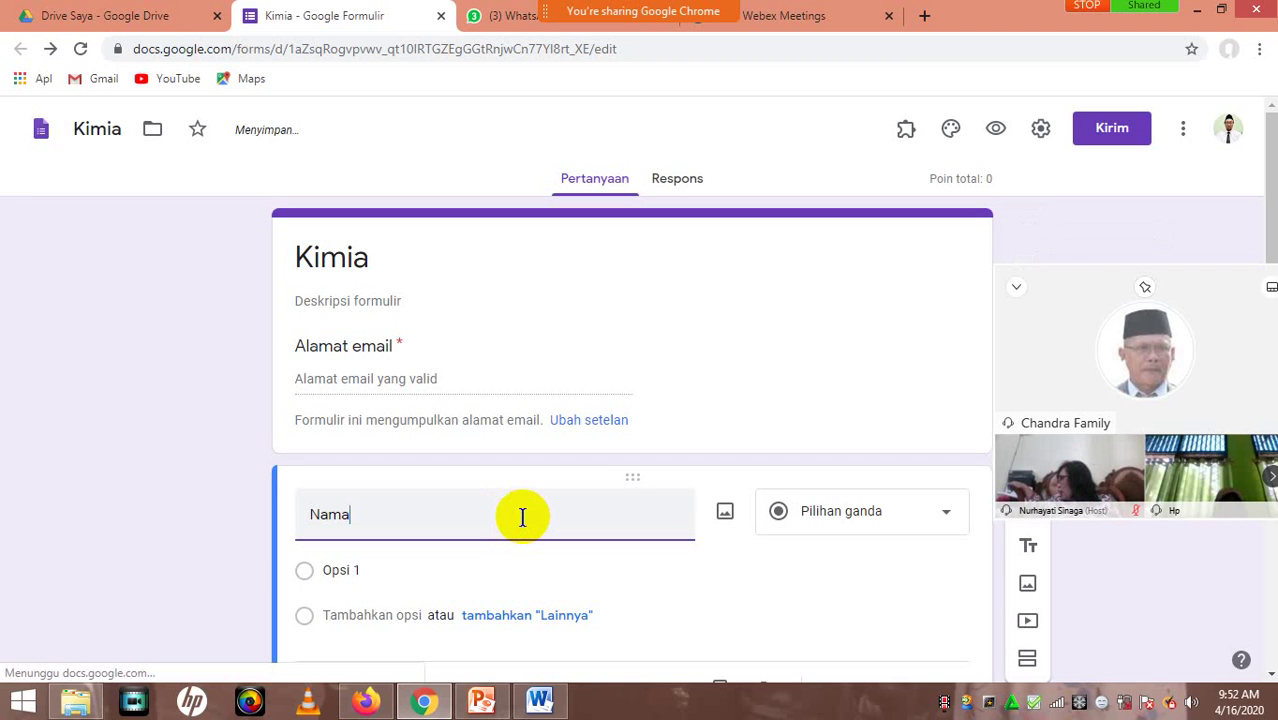
type("Lengkap")
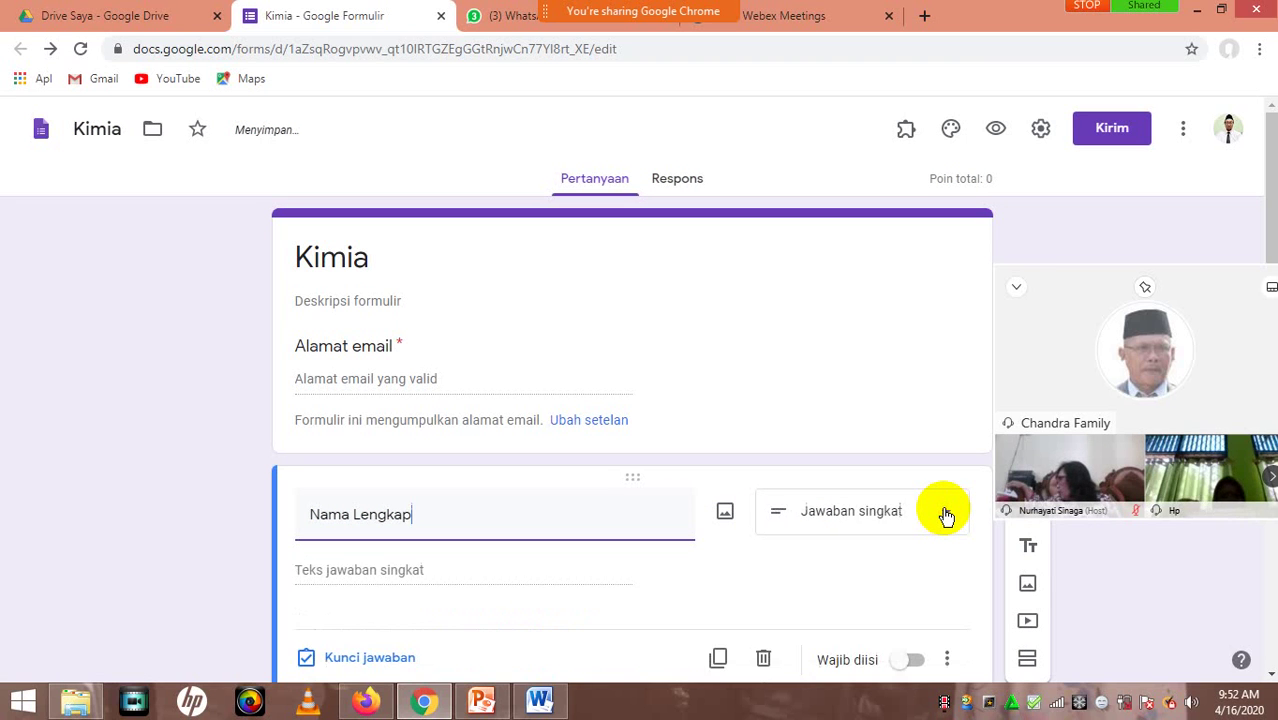
Mark the "Nama Lengkap" short-answer question as required ("Wajib diisi").
left_click(1272, 676)
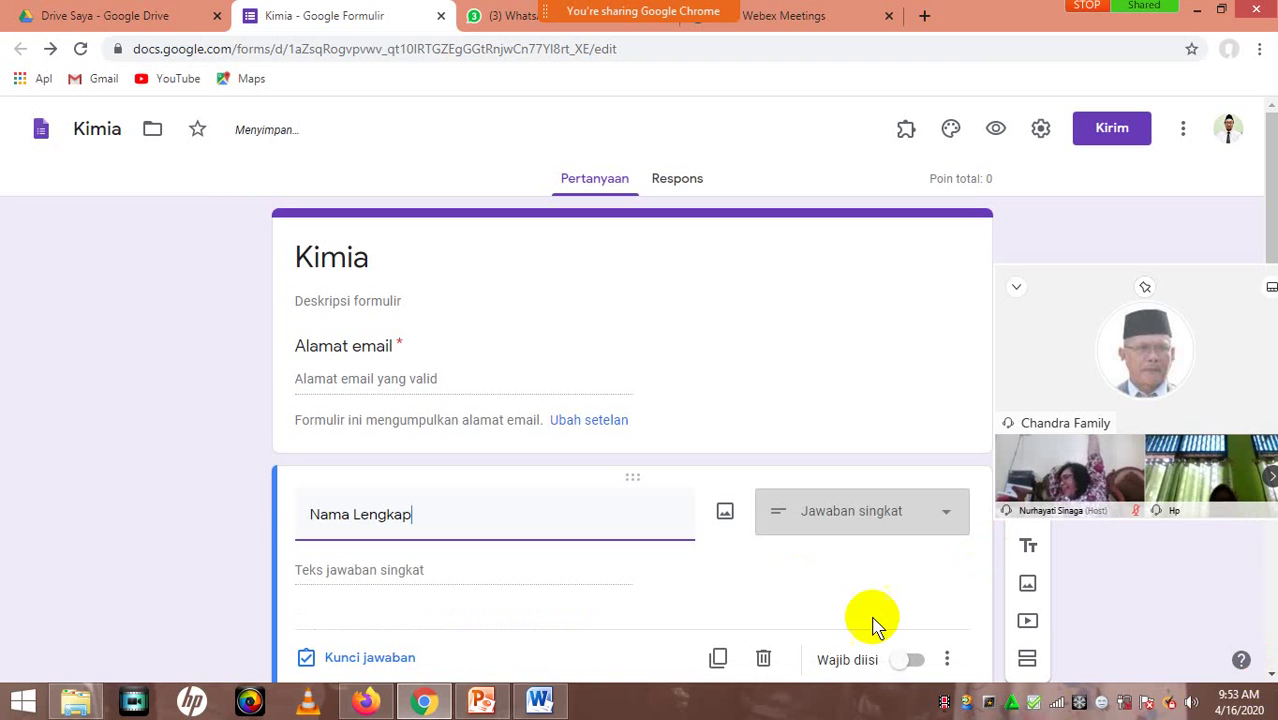
left_click(920, 660)
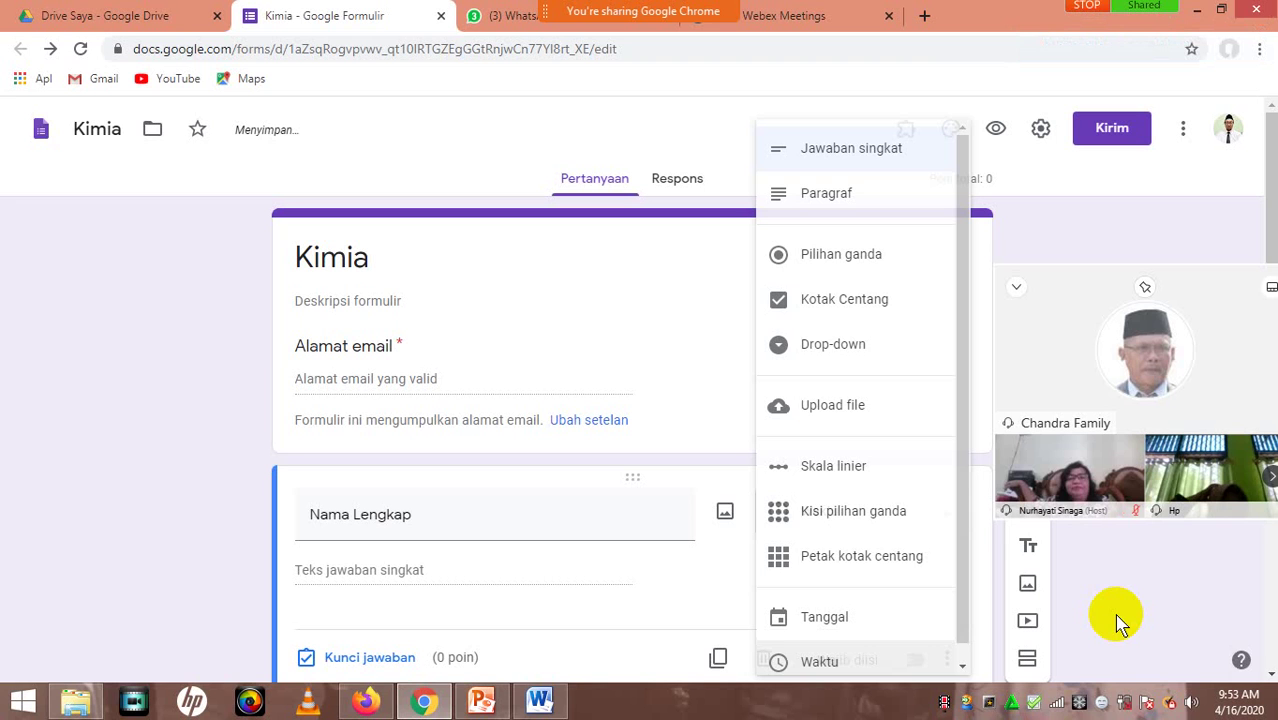
left_click(1238, 655)
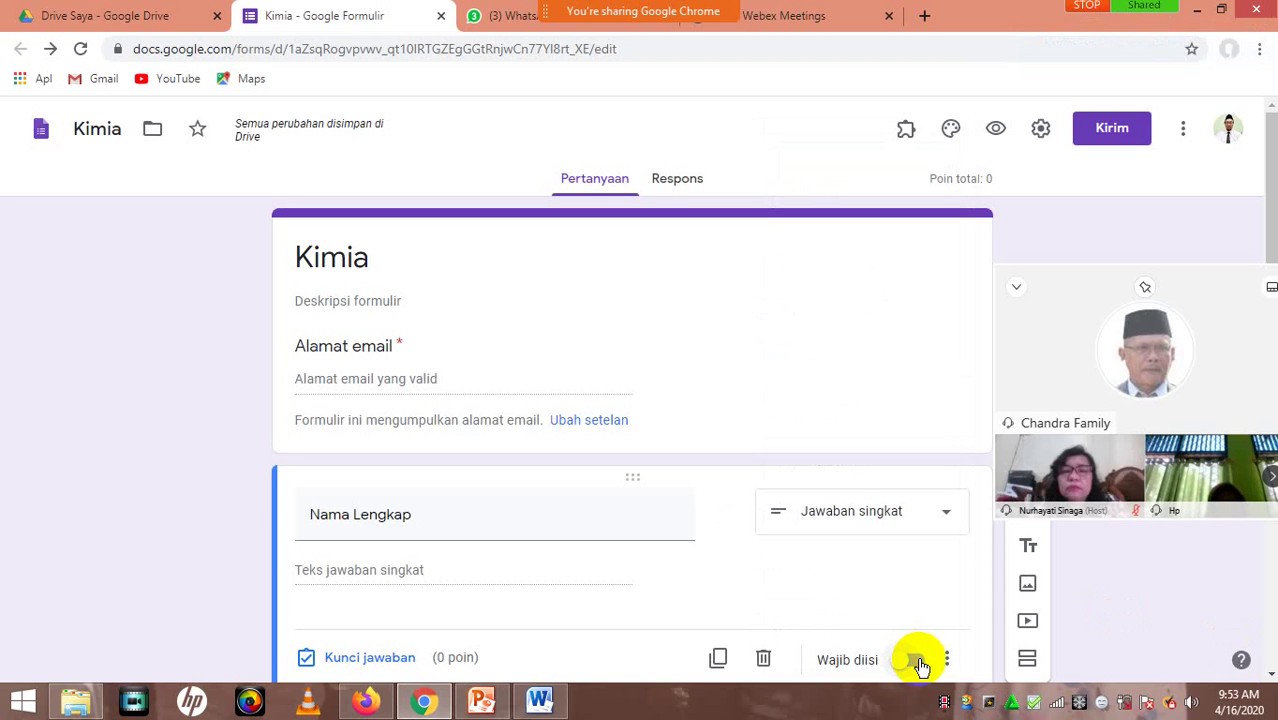
Replace the title of the untitled multiple-choice question below "Nama Lengkap" with "Lambang unsur kimia perak".
left_click(1271, 674)
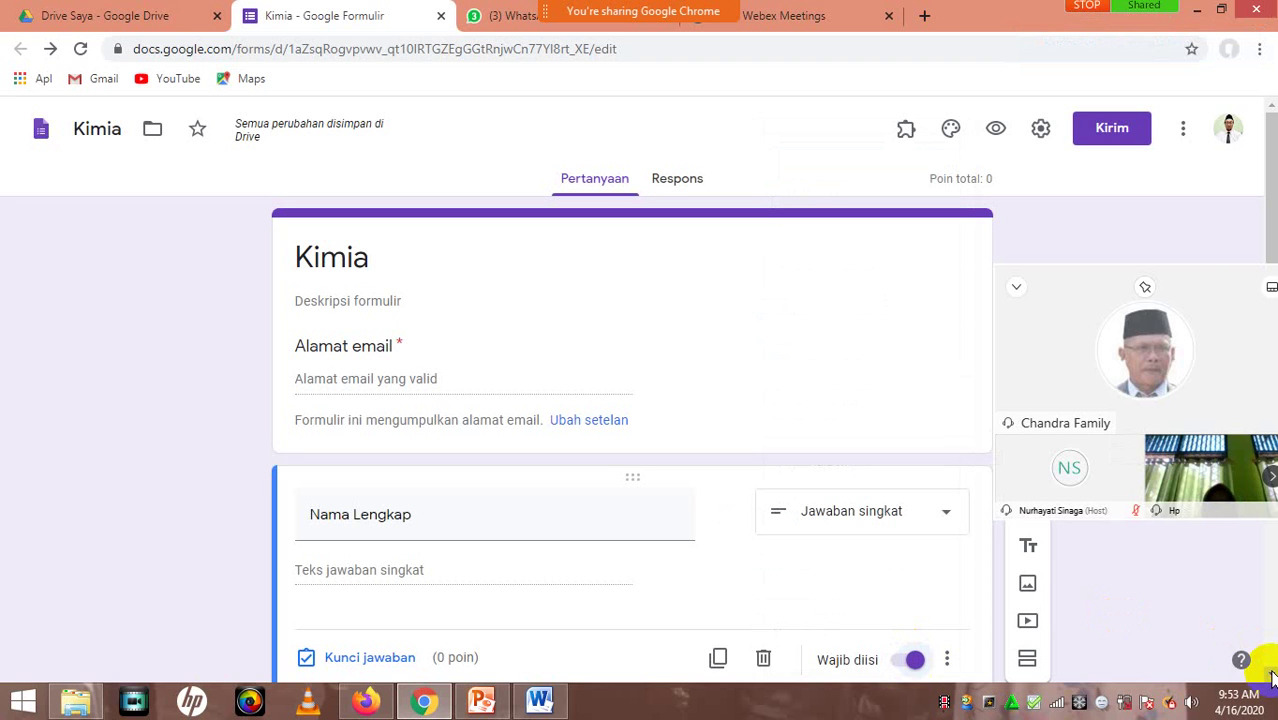
left_click(1271, 677)
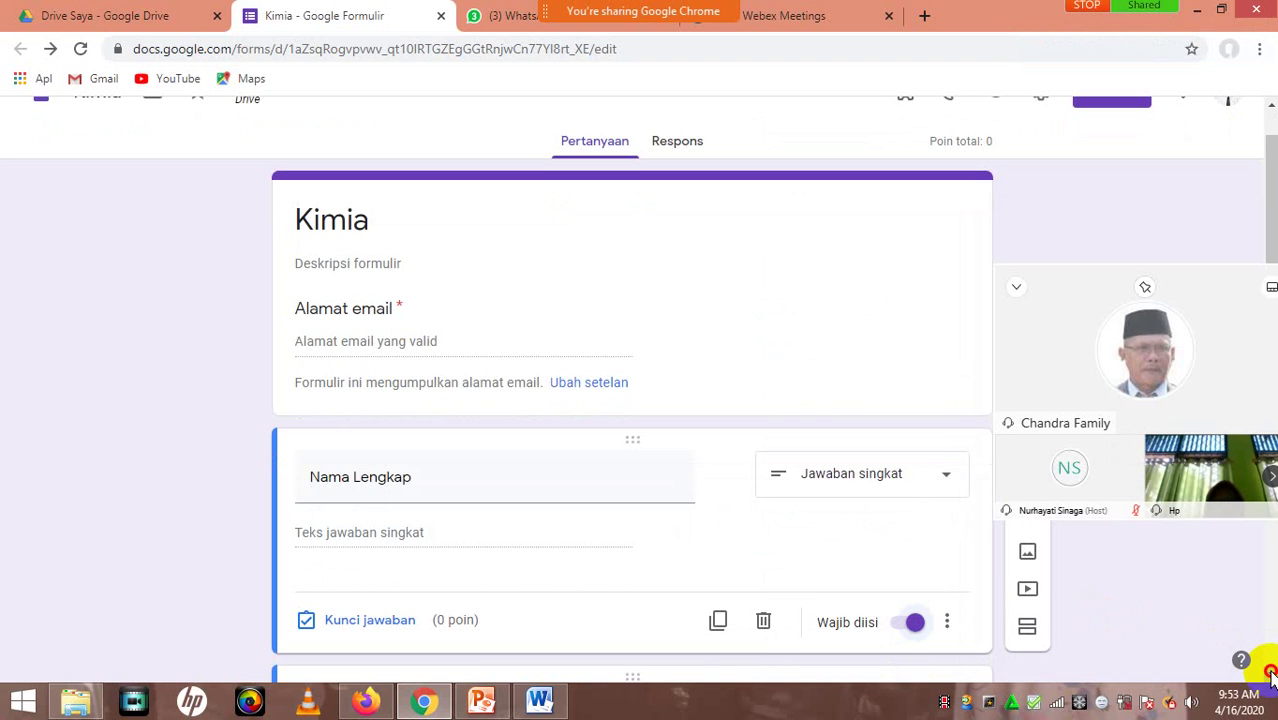
left_click(1271, 677)
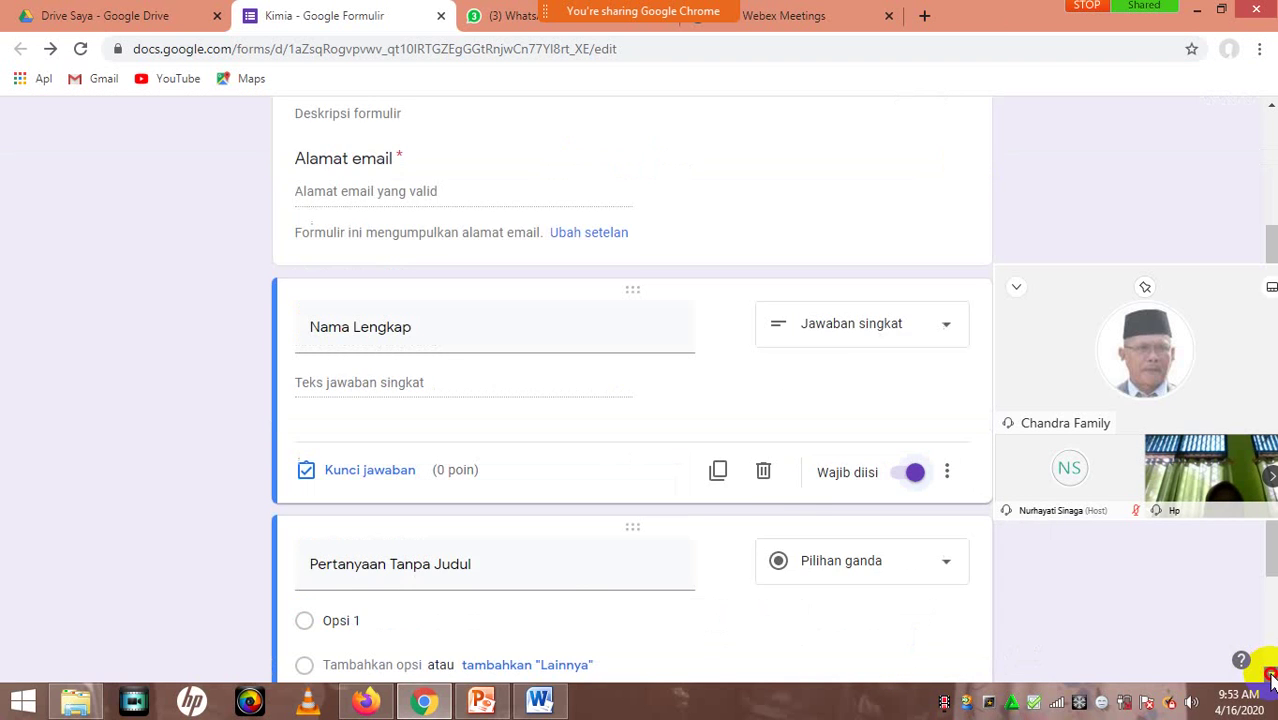
left_click(1271, 677)
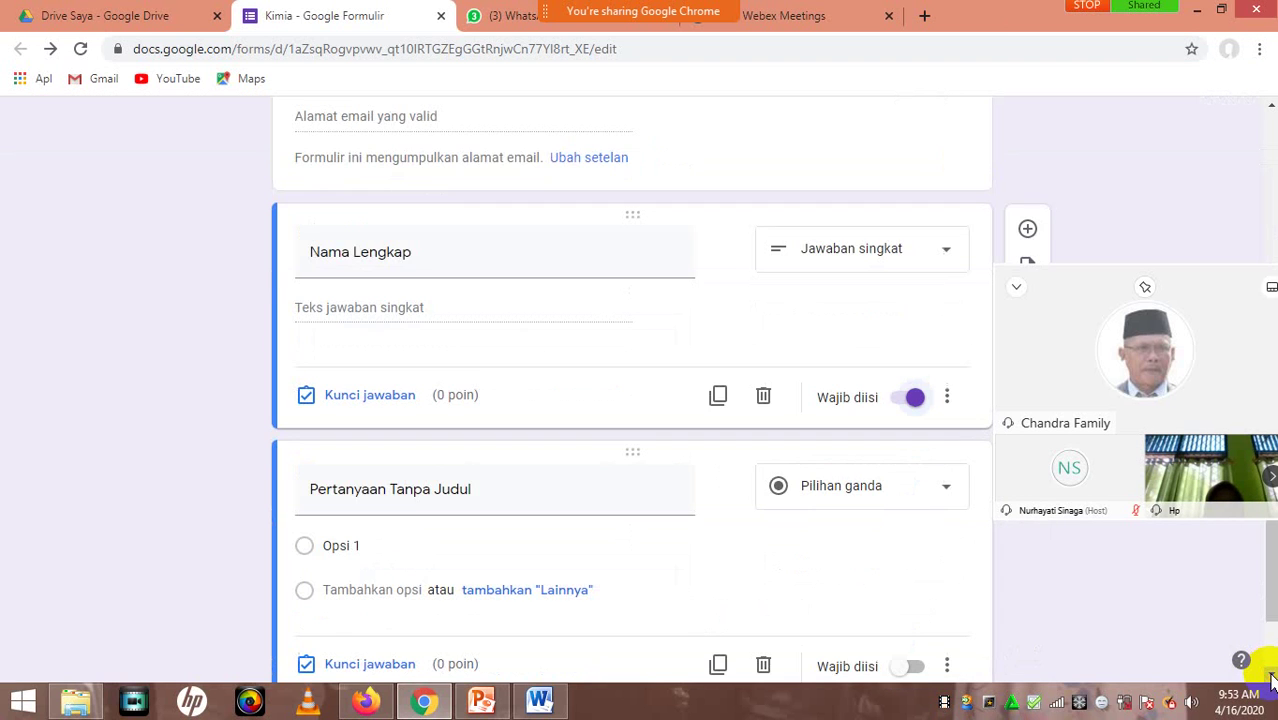
left_click(507, 500)
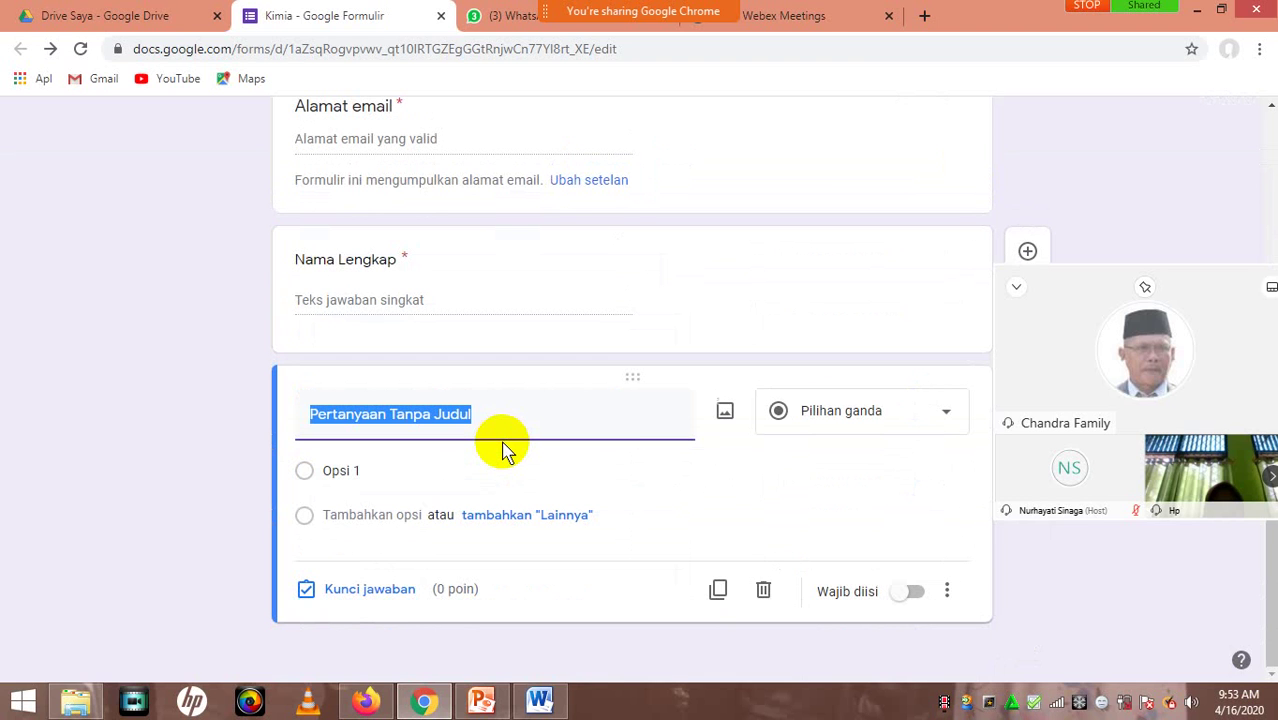
key("BackSpace")
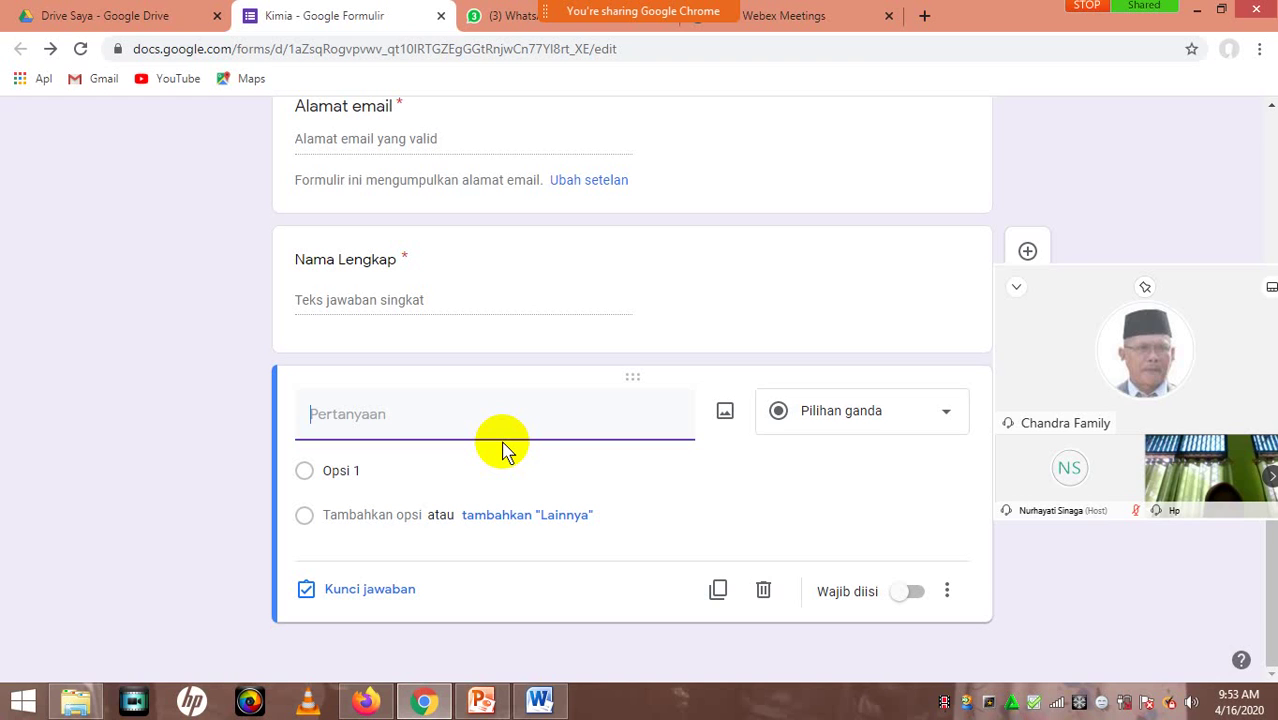
type("Lambang unsur")
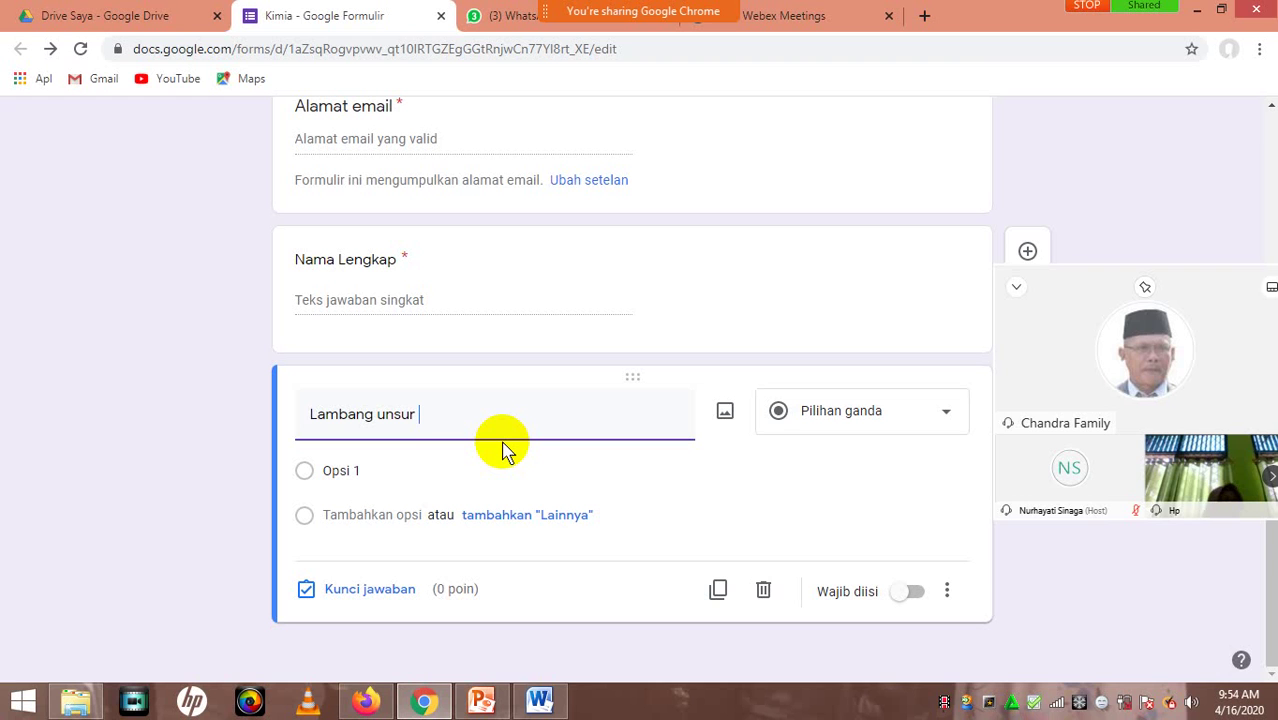
type("kimia perak")
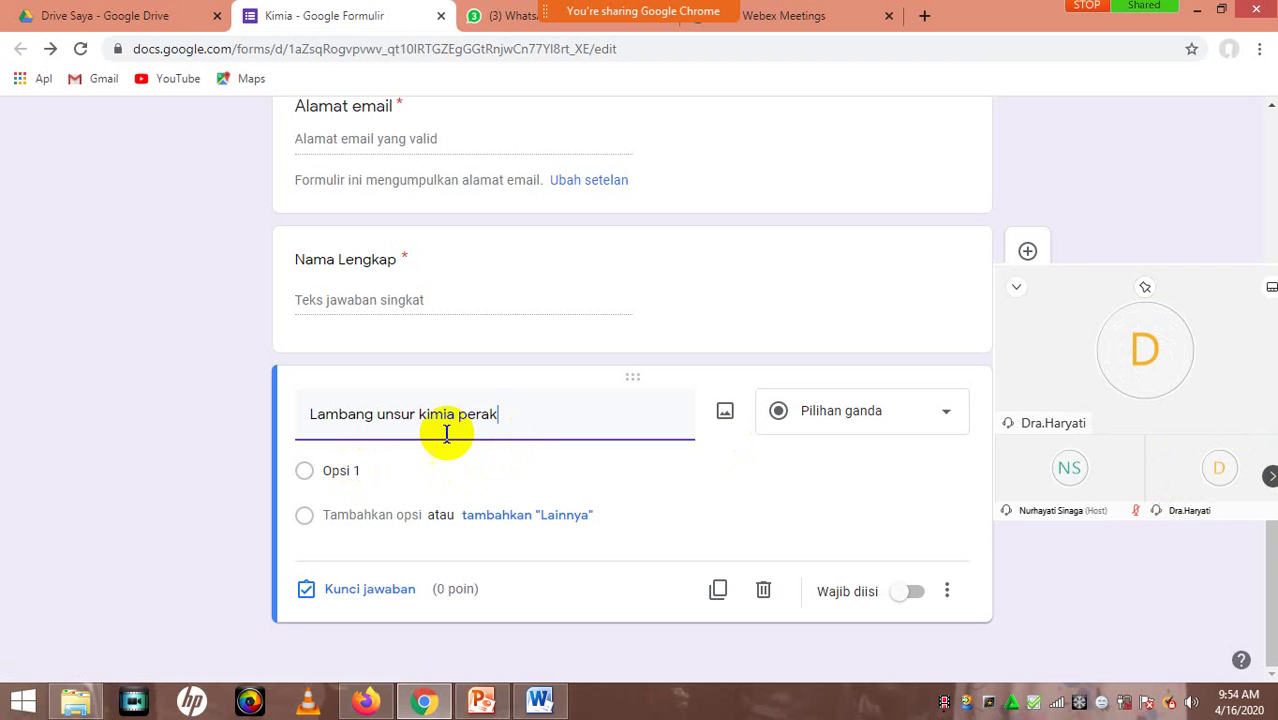
left_click(511, 410)
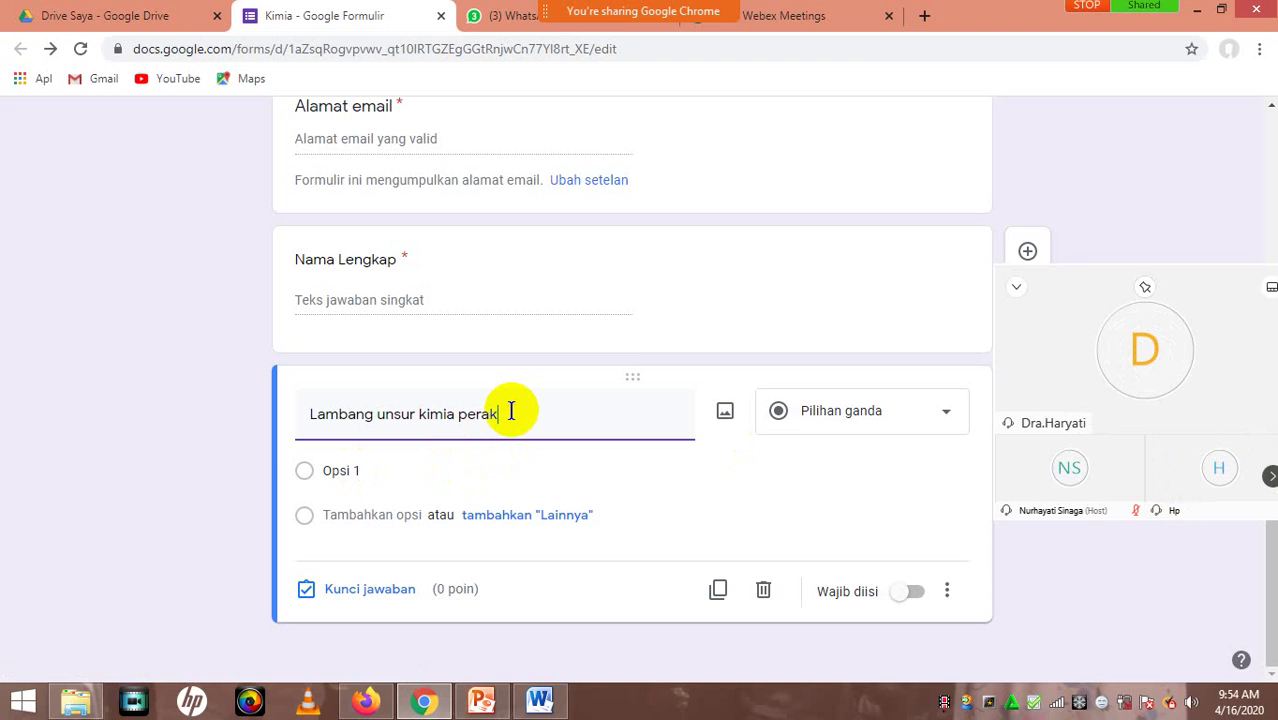
key("Return")
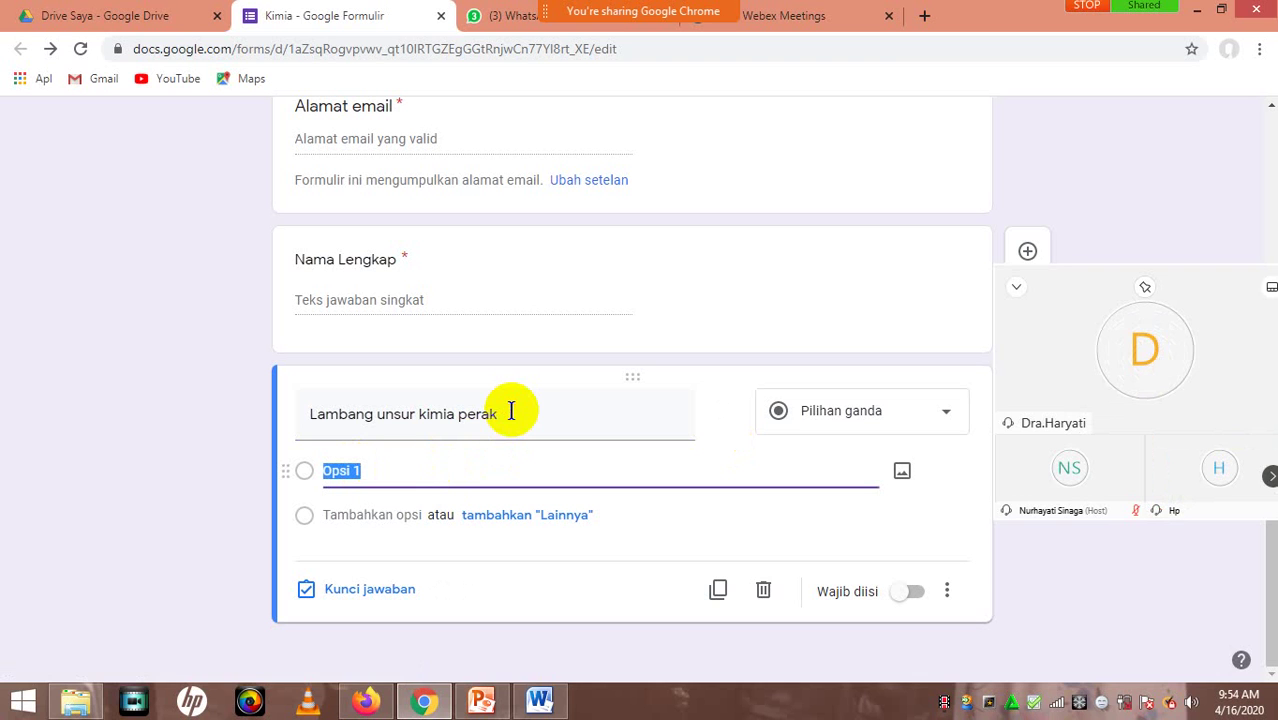
Word the quiz question as "Lambang unsur perak adalah ..." and set its type to "Pilihan ganda".
key("ctrl+z")
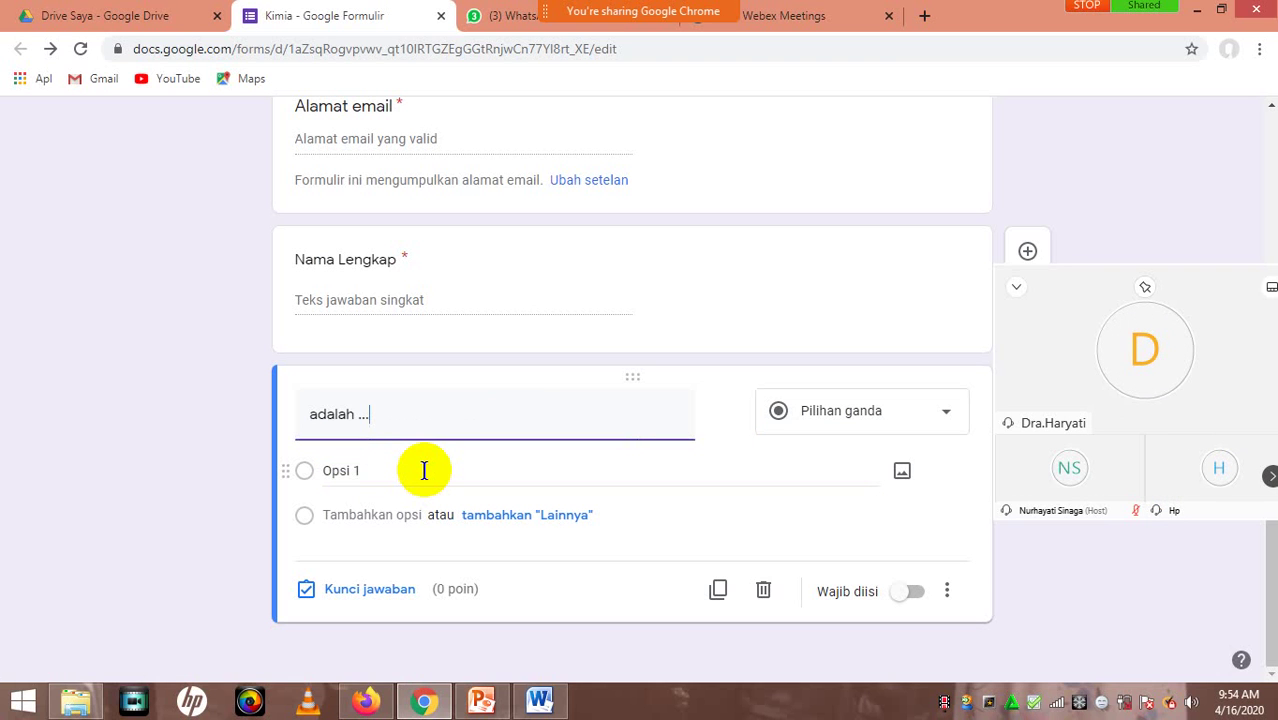
left_click(424, 470)
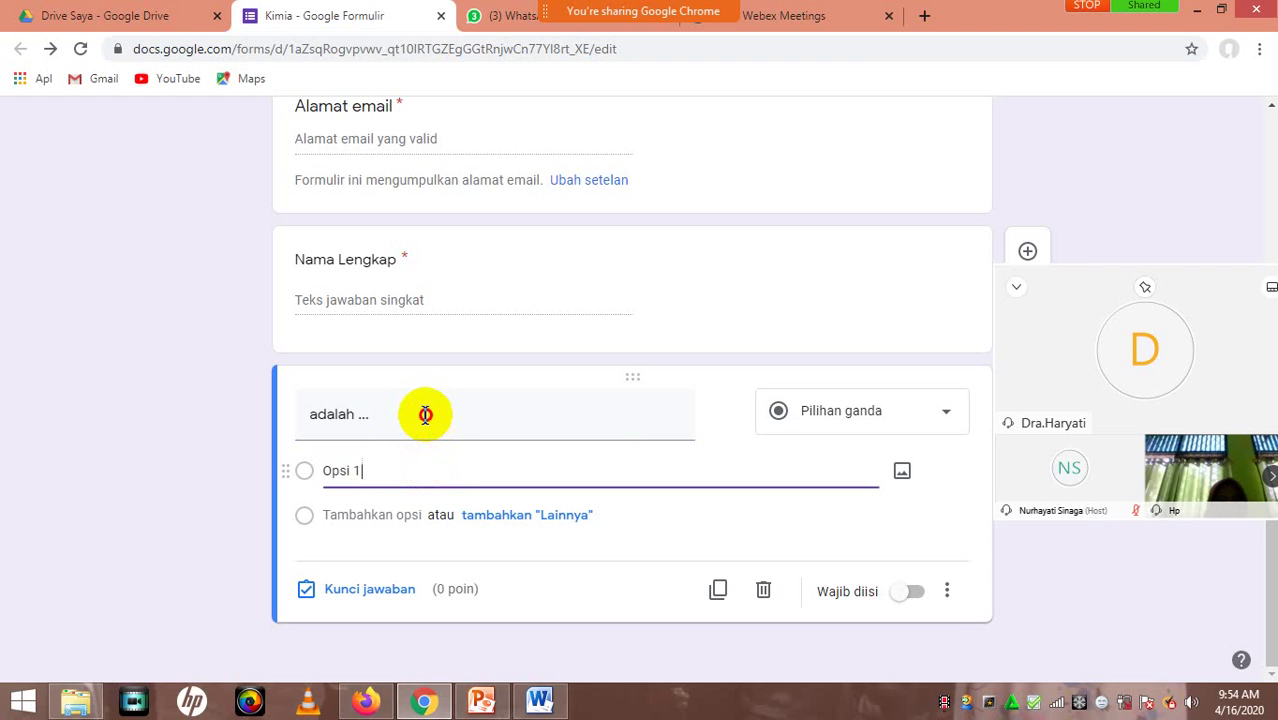
left_click(310, 417)
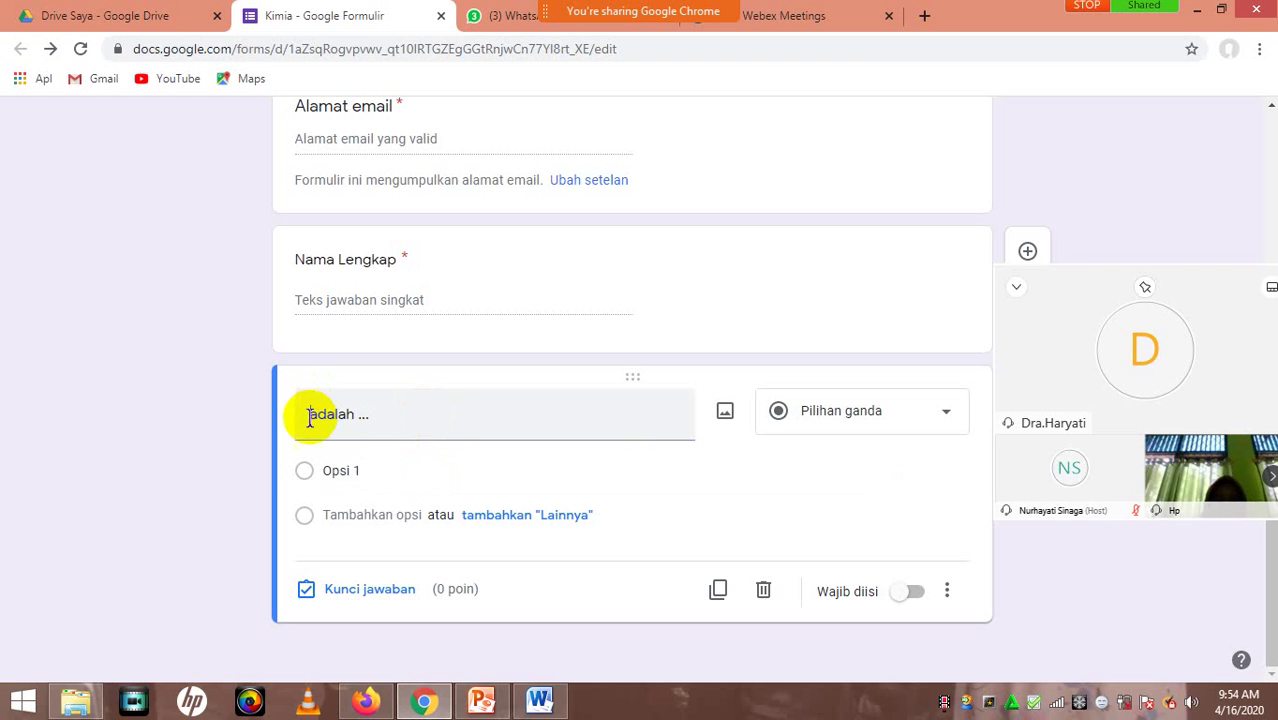
left_click(309, 417)
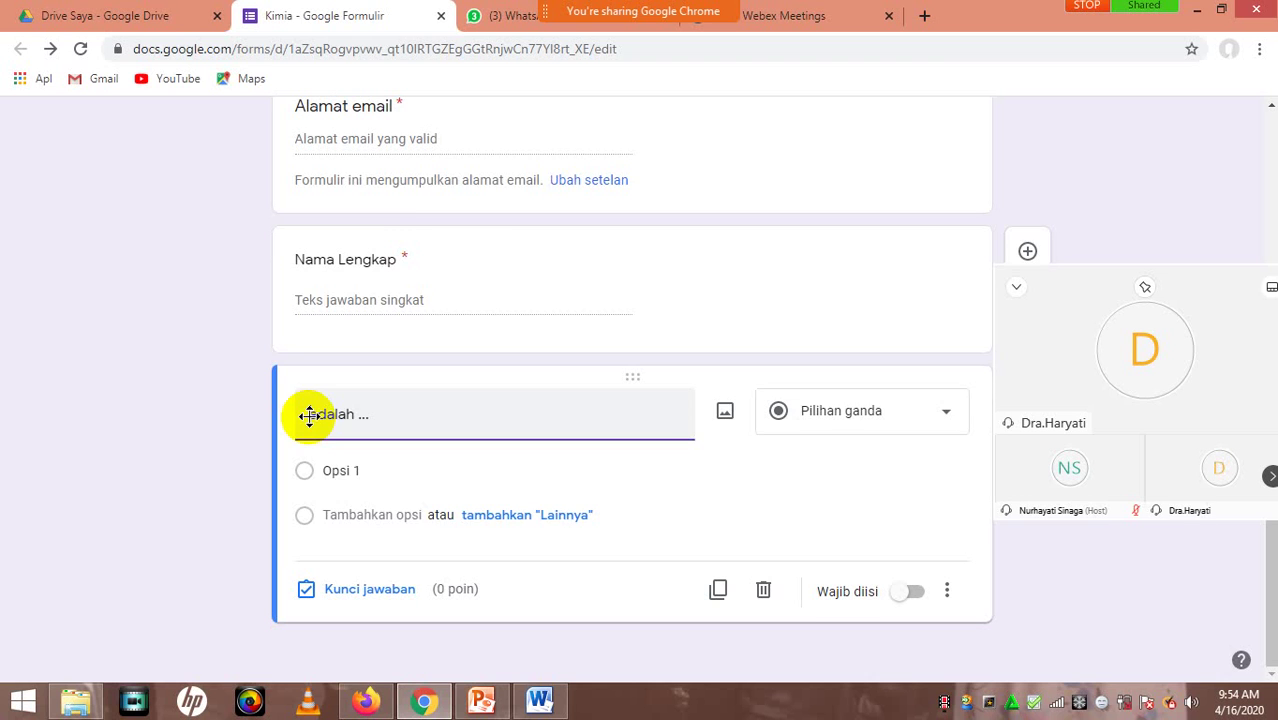
type("Lambang unsur ")
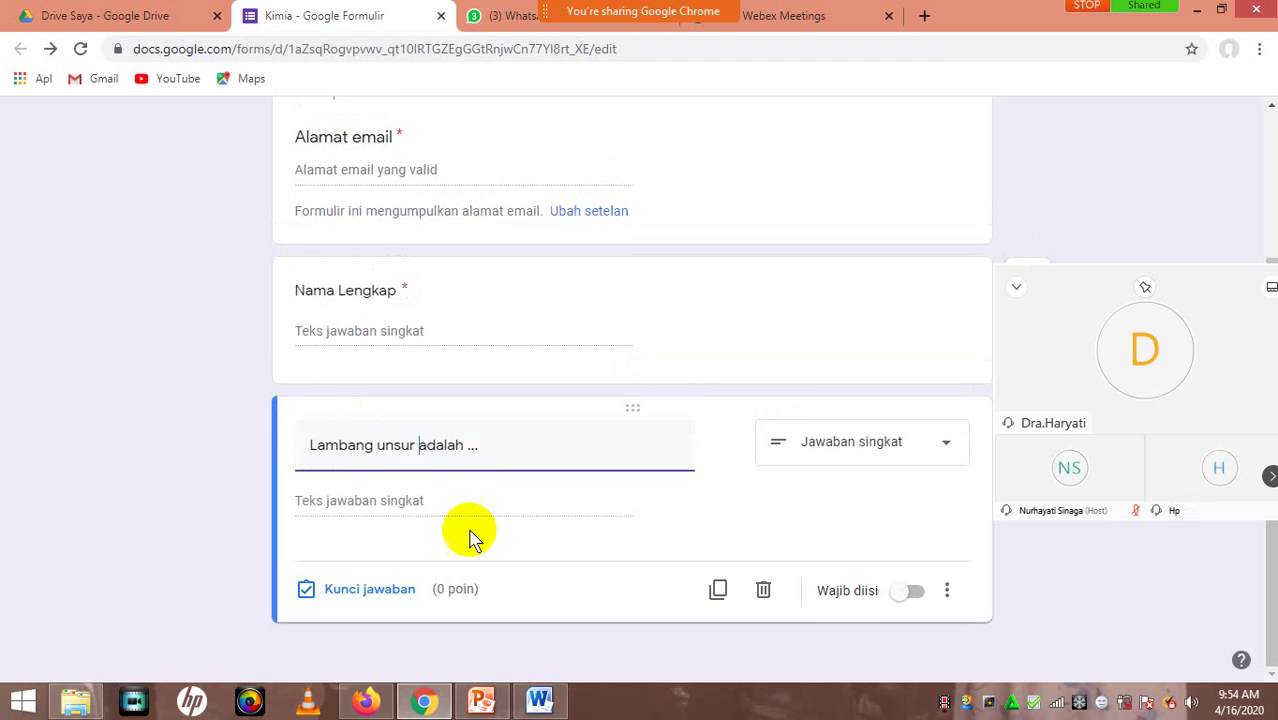
type("perak")
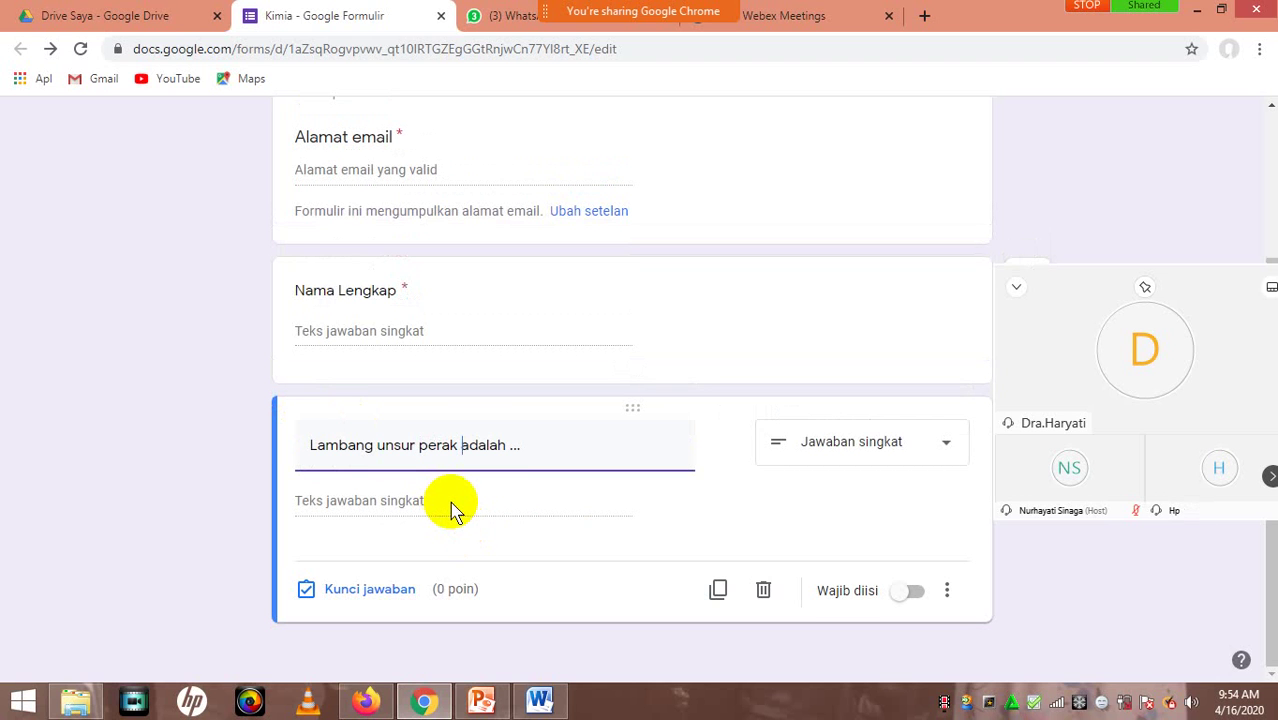
left_click(952, 448)
left_click(953, 446)
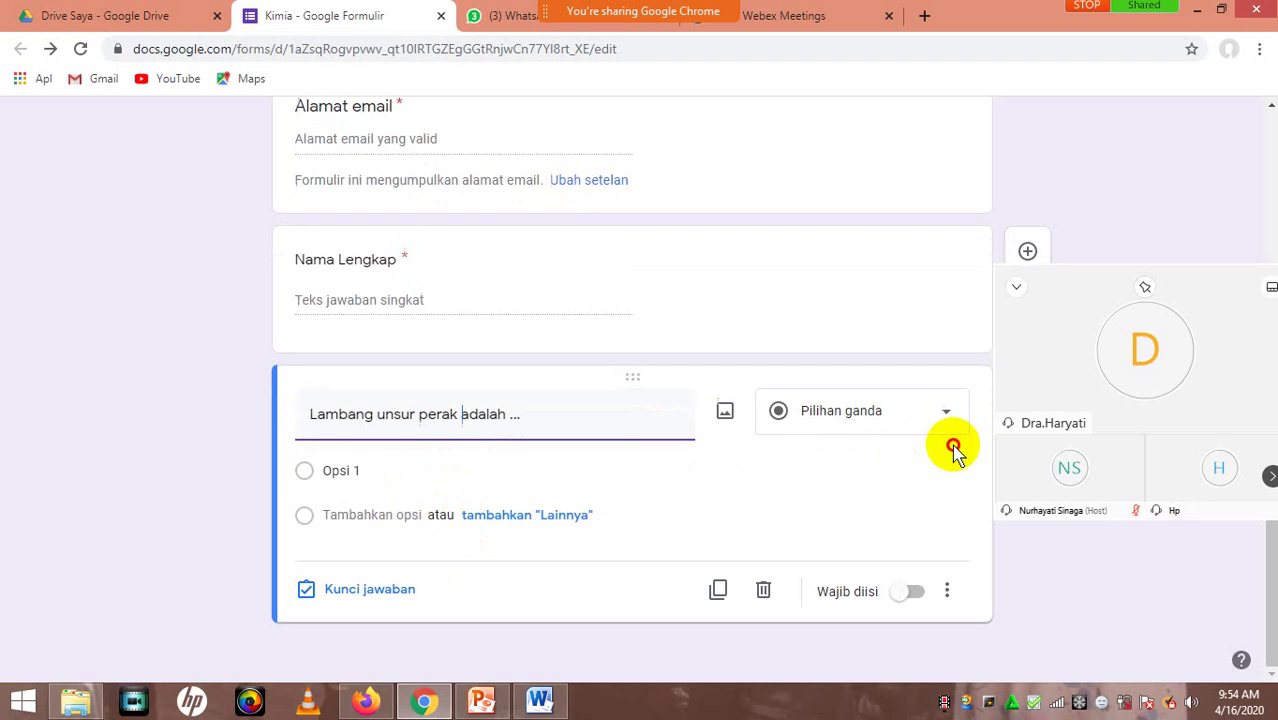
Set the silver question's first answer option to "Ag" and add all suggested options: Au, Hg, Cu and Sn.
left_click(393, 472)
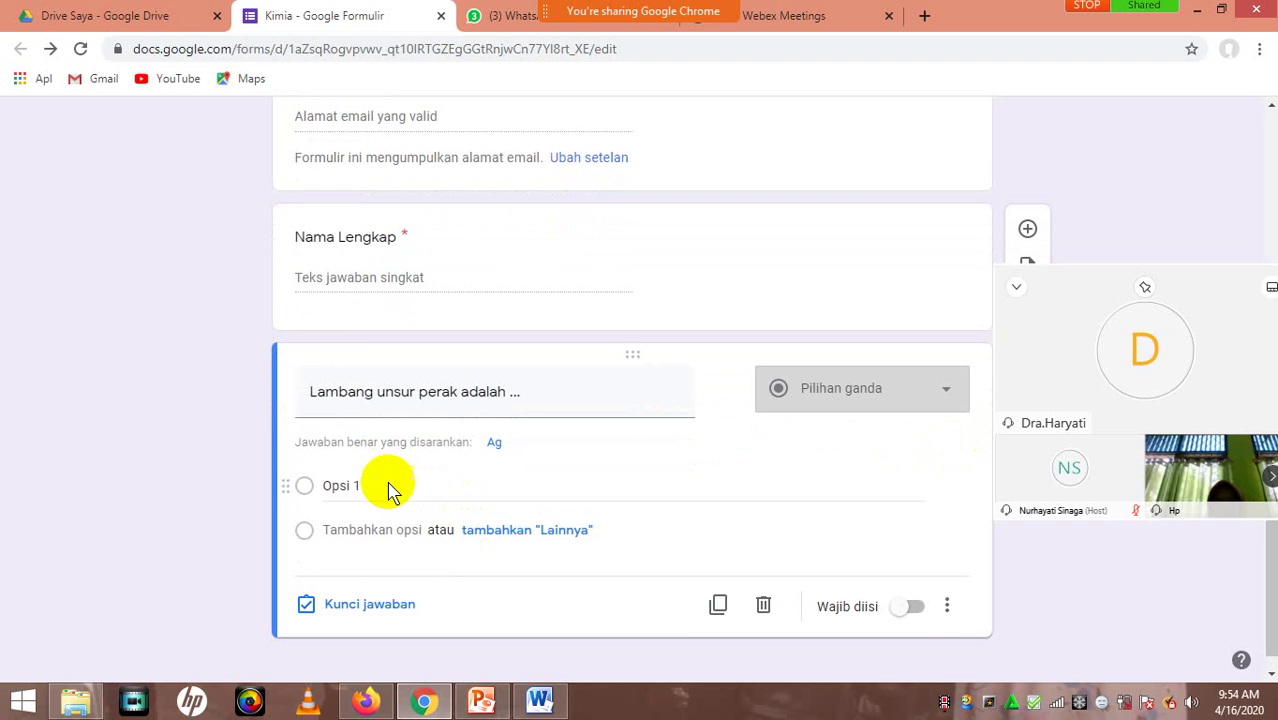
left_click(358, 485)
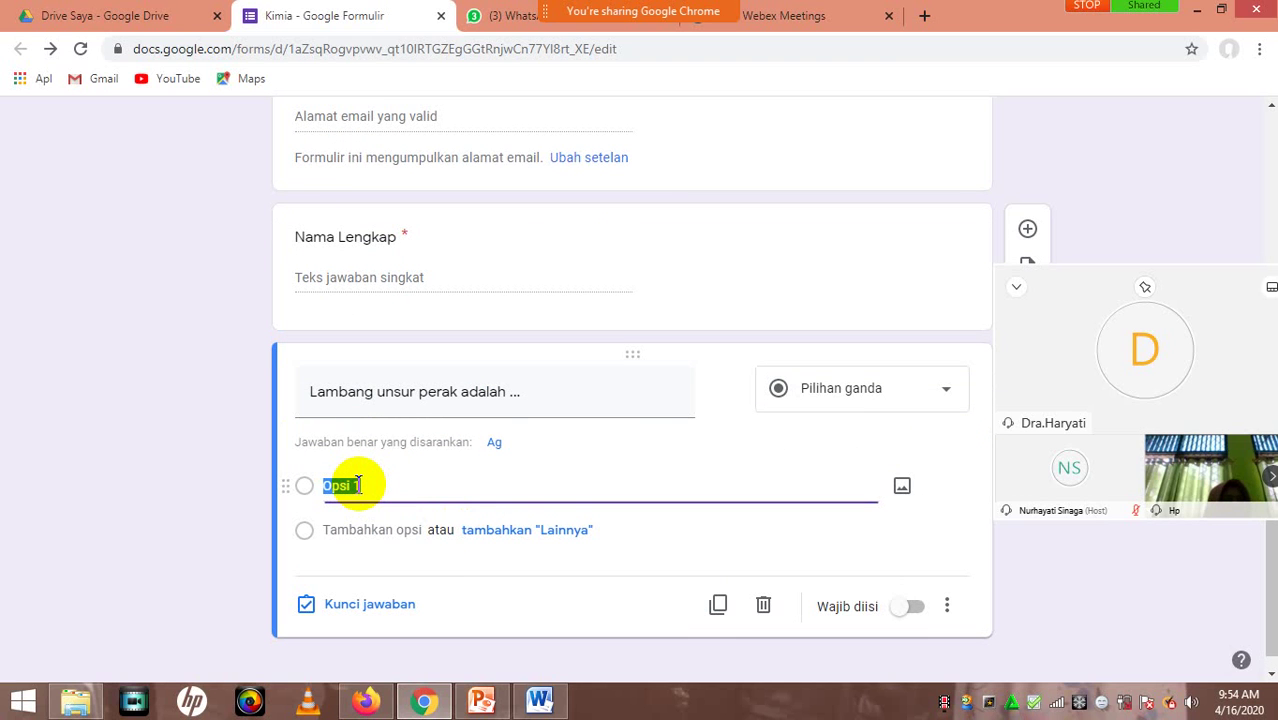
left_click(511, 442)
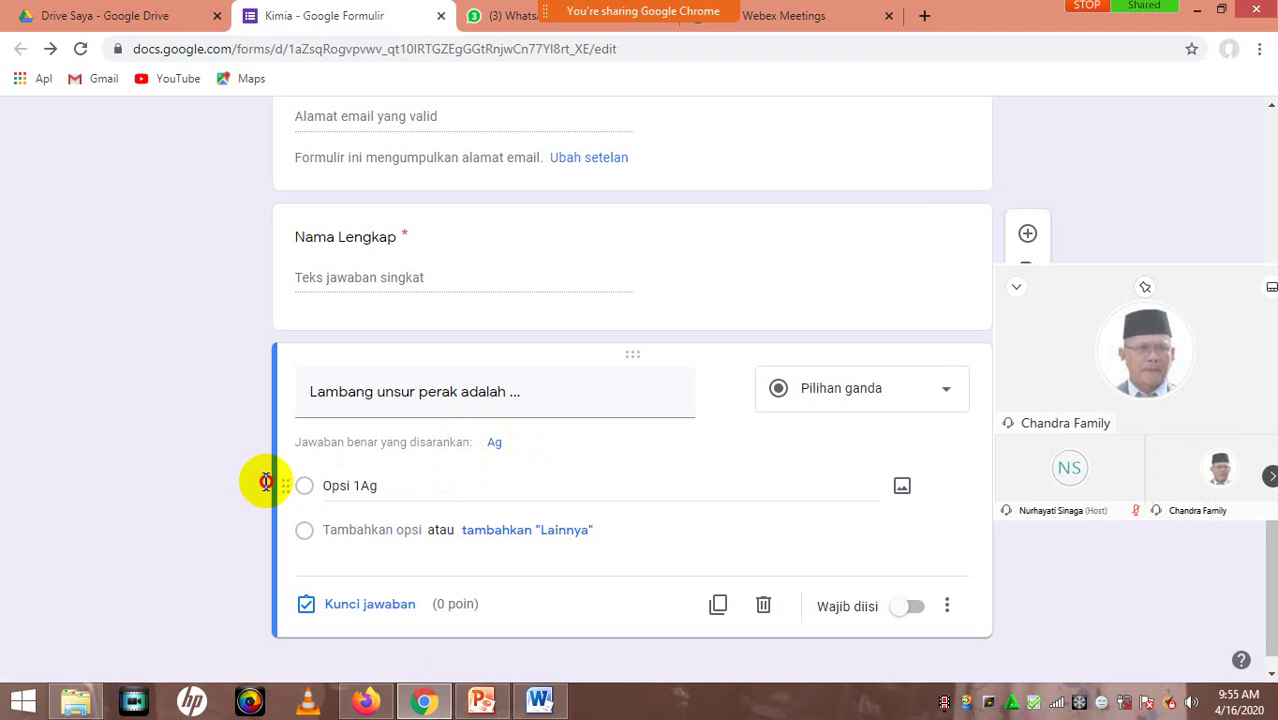
left_click(384, 485)
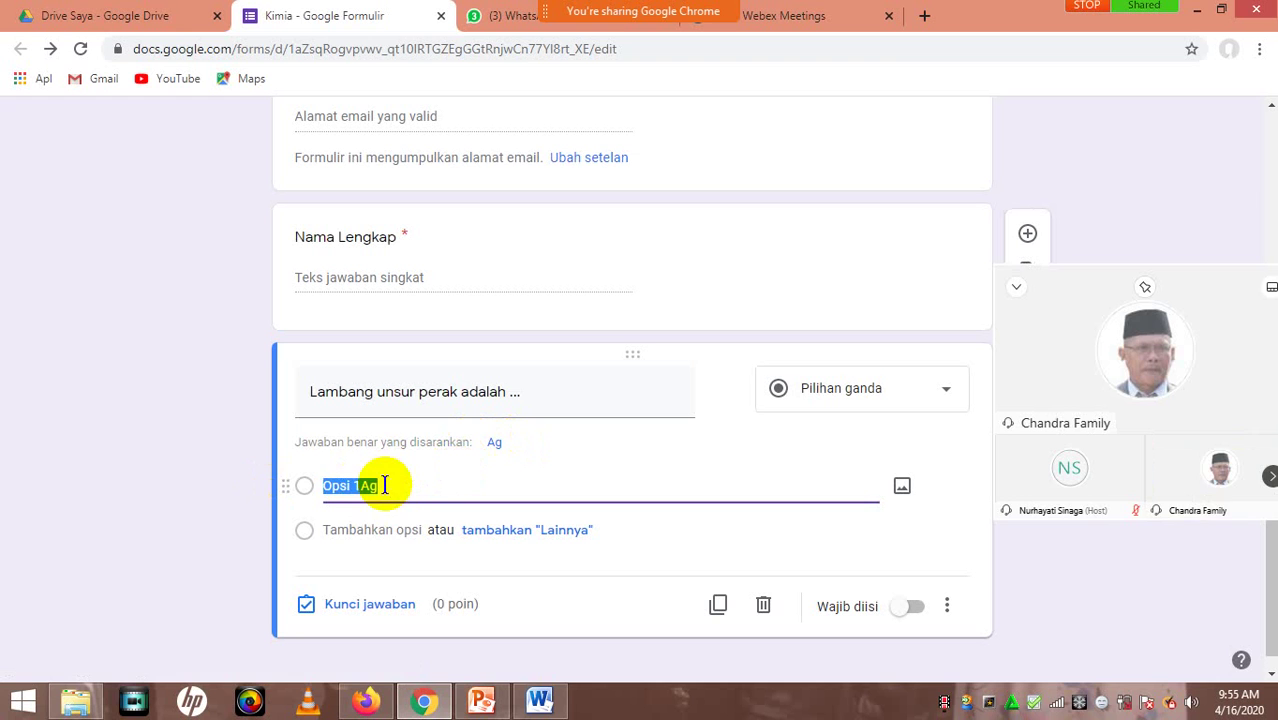
type("Ag")
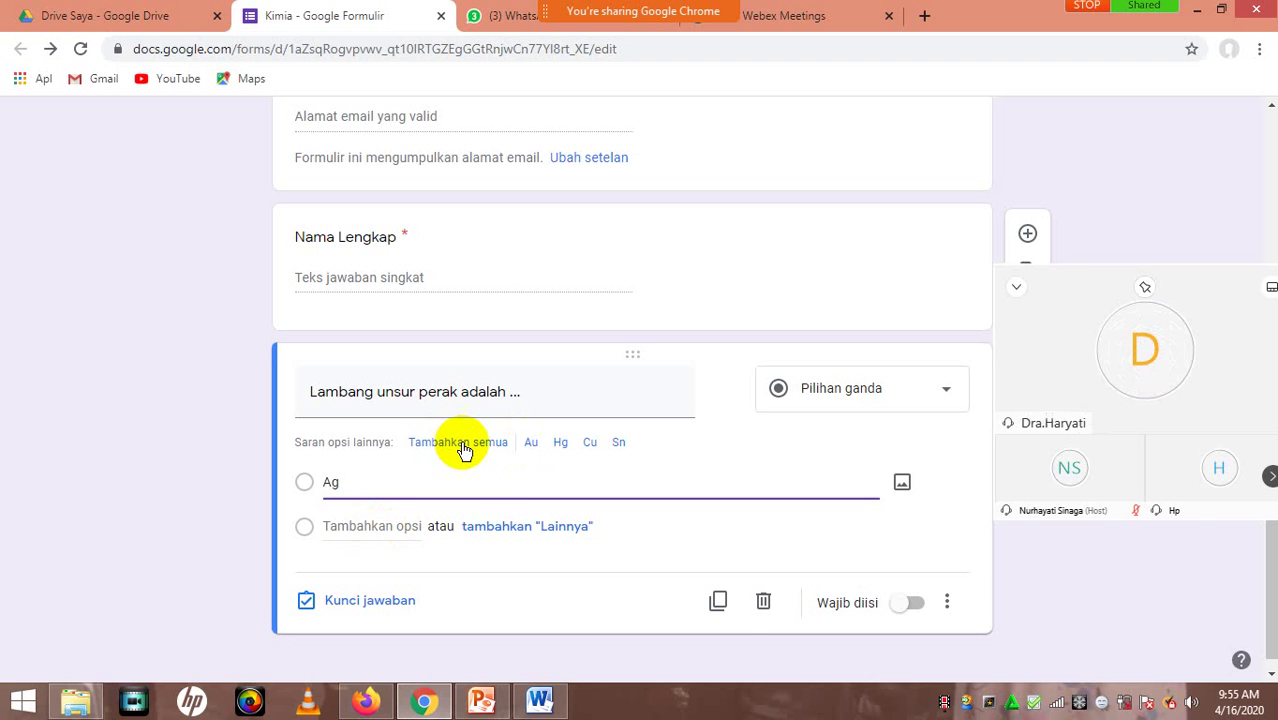
key("Return")
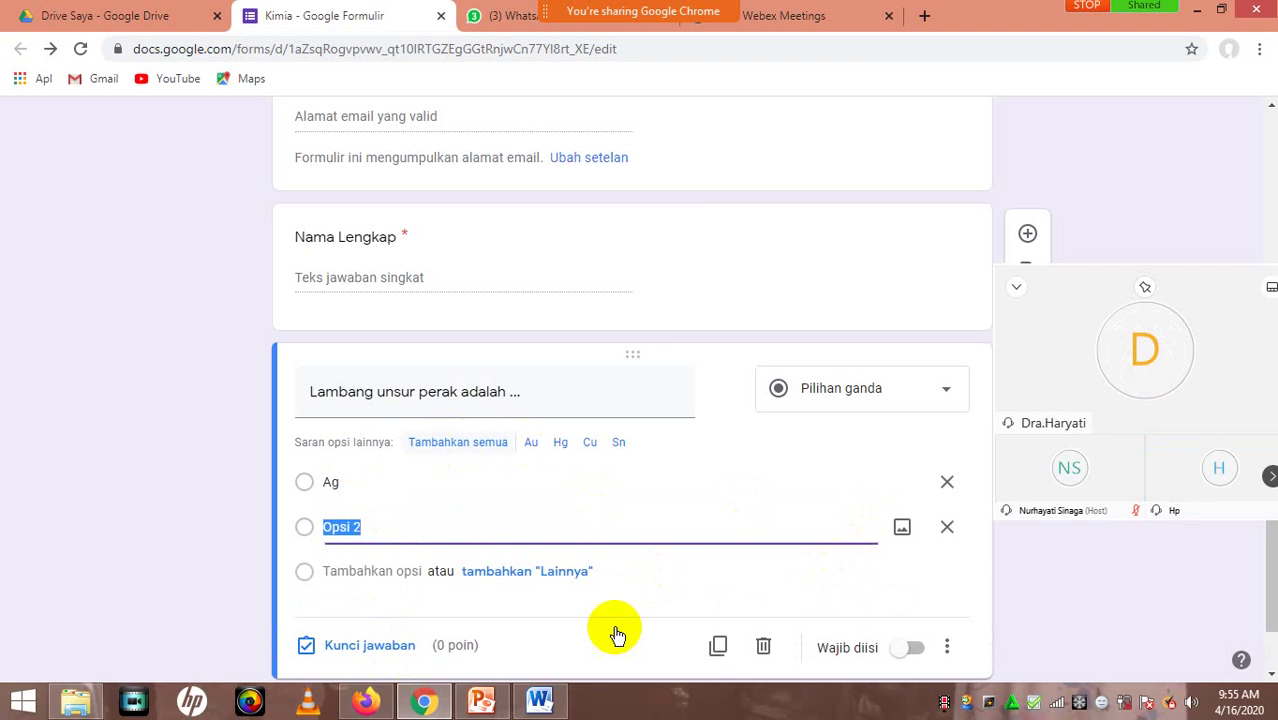
left_click(453, 447)
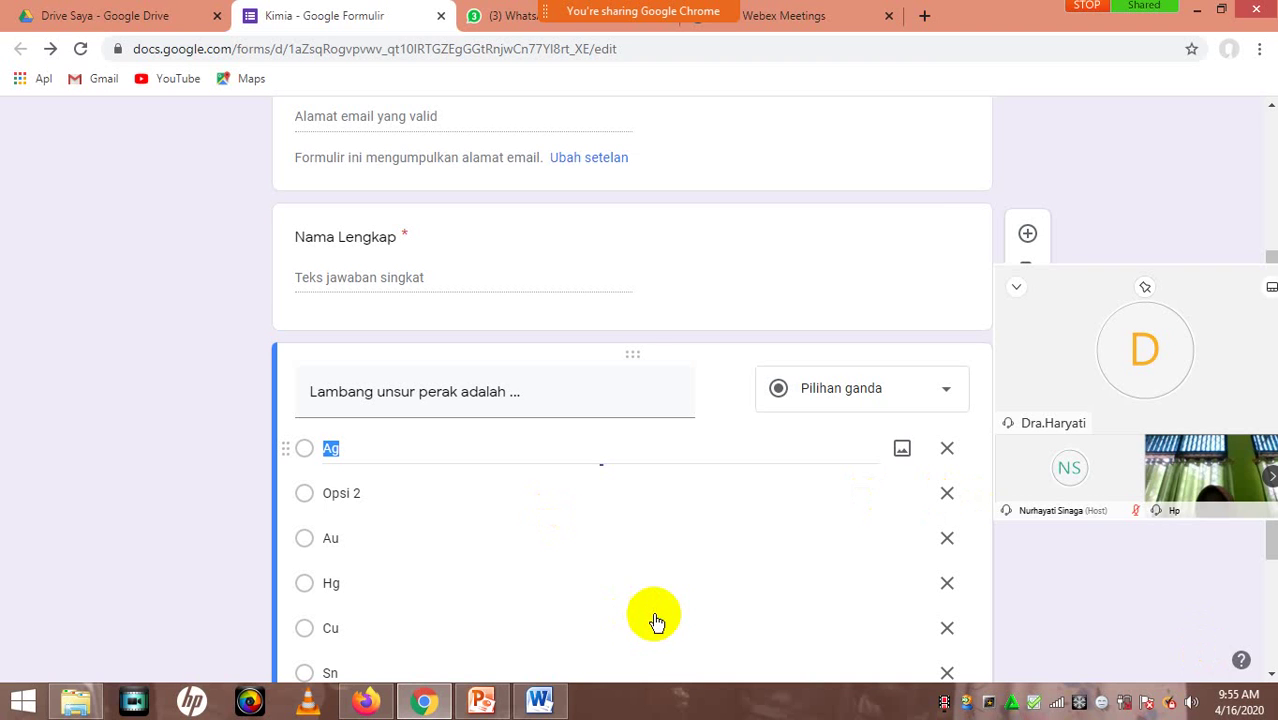
In the silver question's answer key, mark "Ag" as the correct answer, assign 10 points, and finish the key.
left_click(1272, 674)
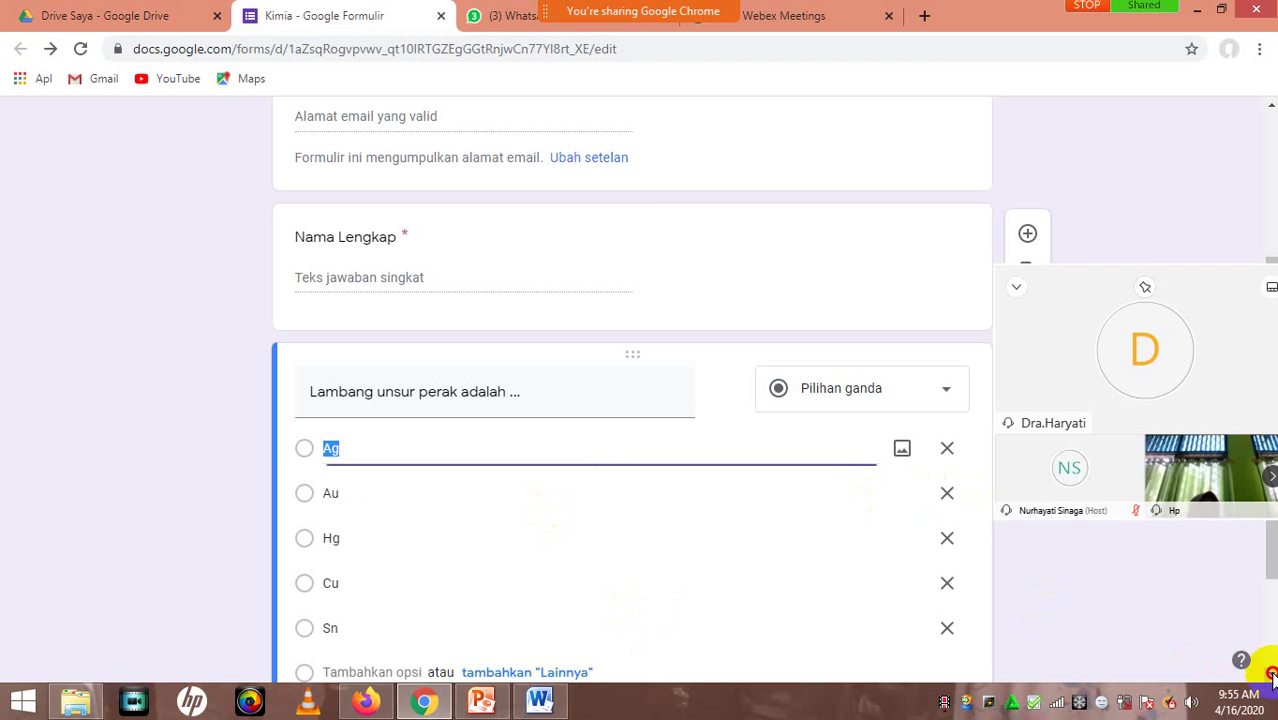
scroll(1258, 573, "down", 2)
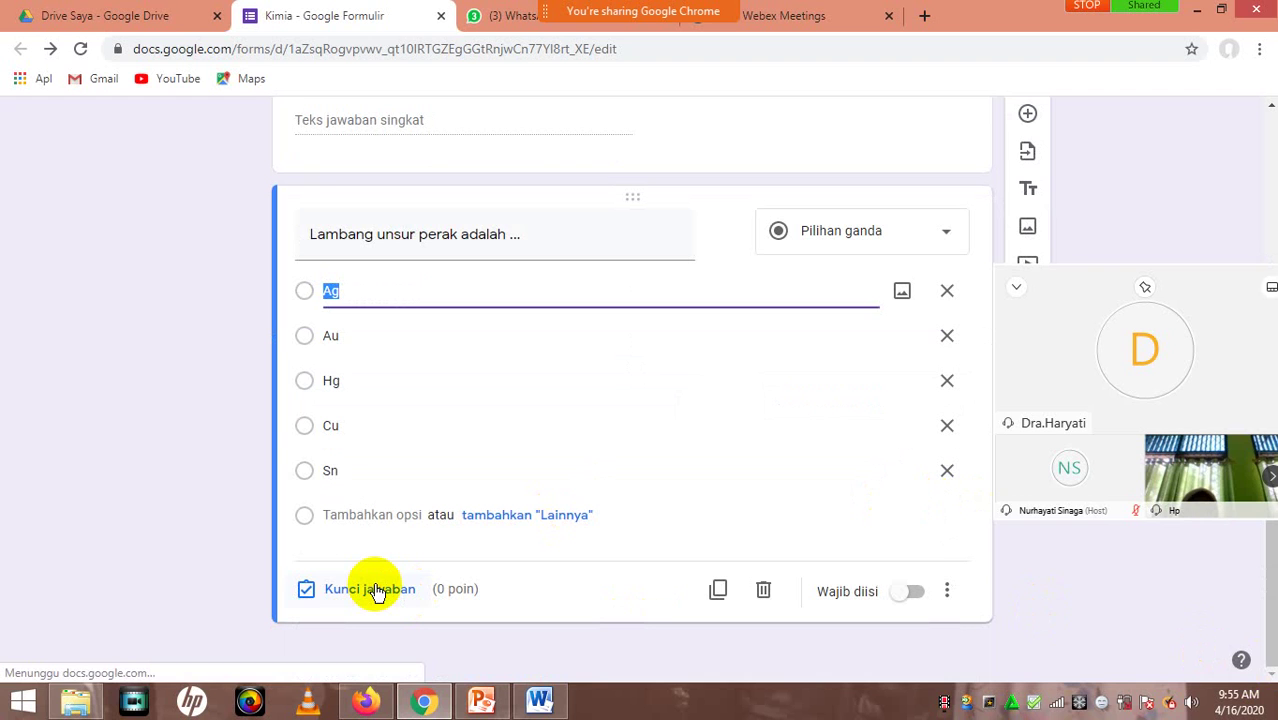
left_click(377, 590)
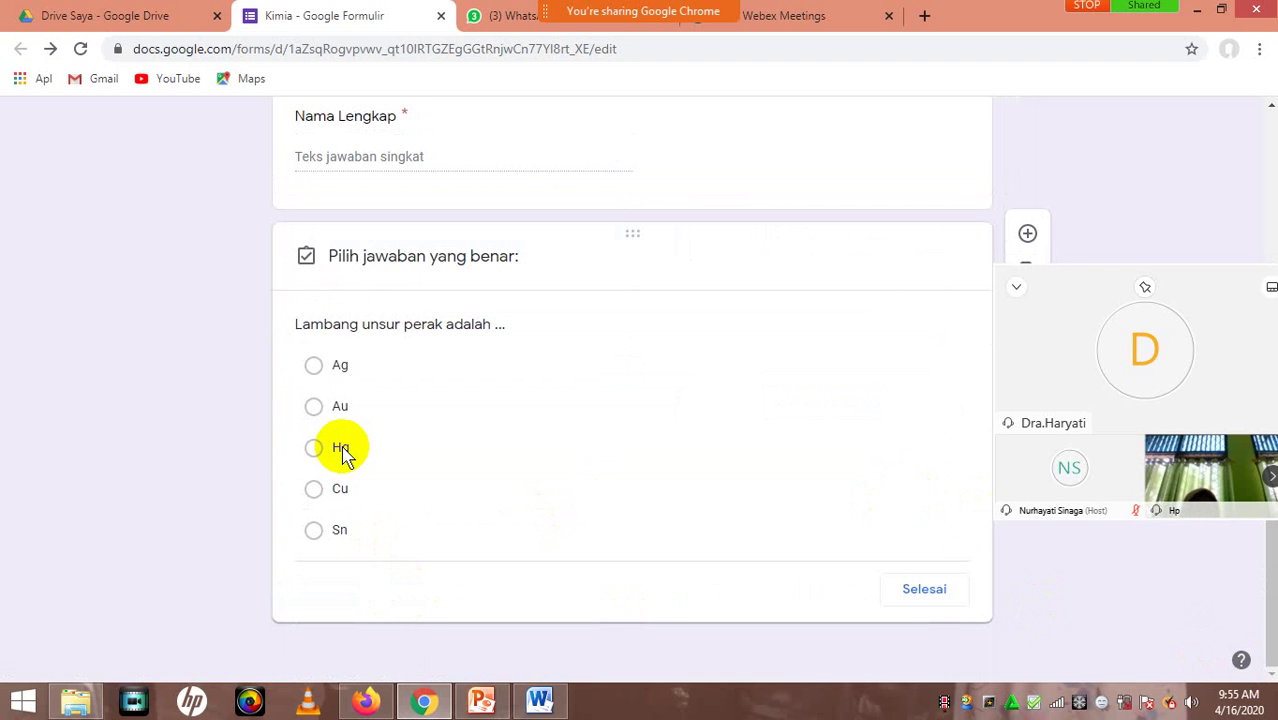
left_click(318, 380)
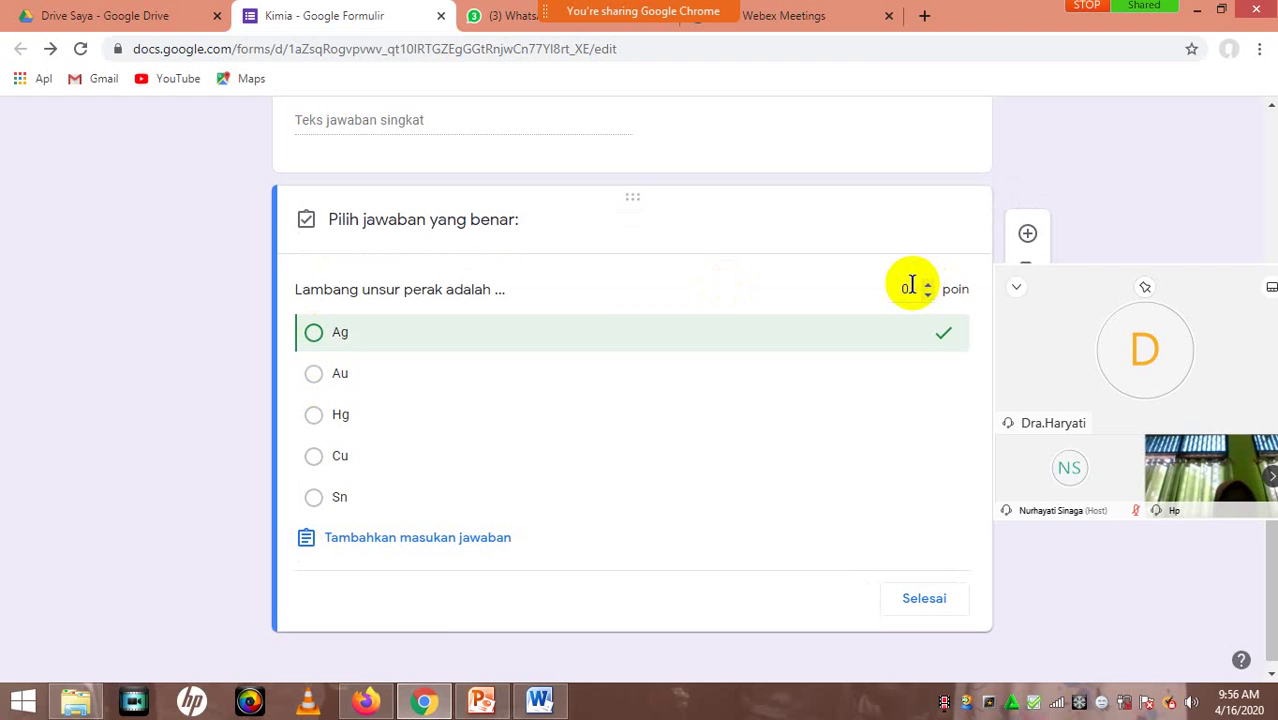
left_click(911, 286)
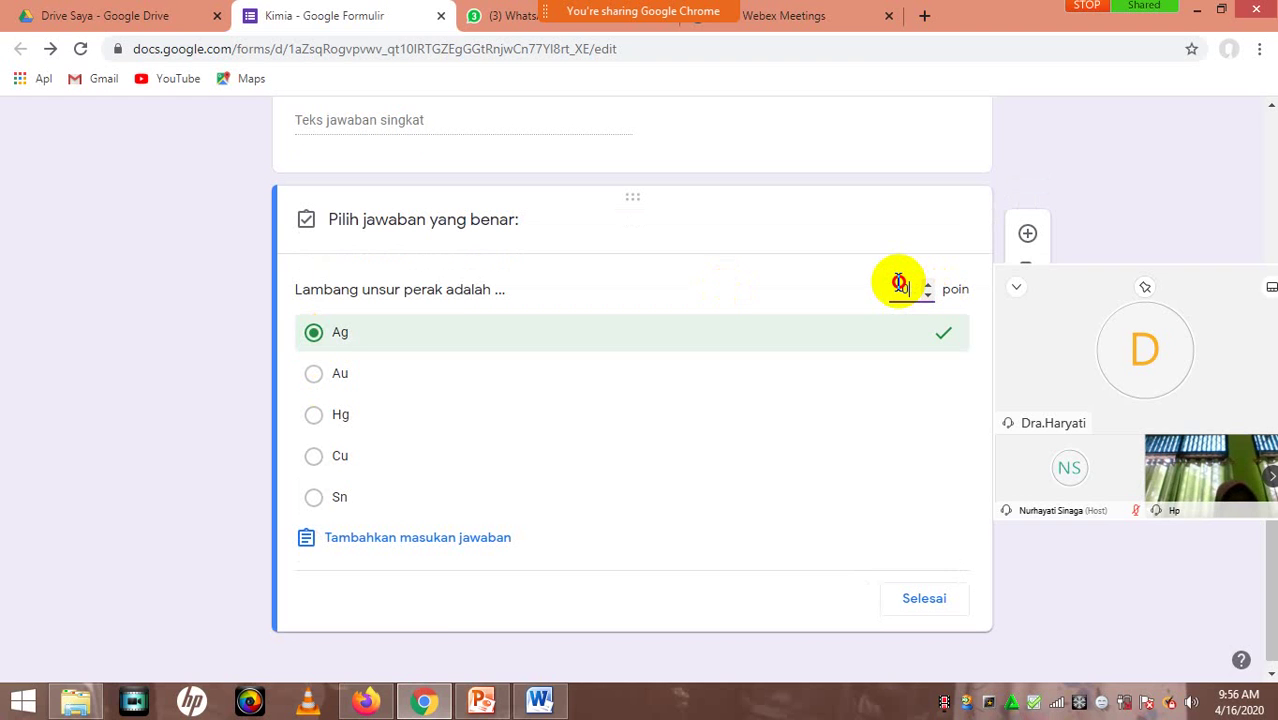
double_click(897, 283)
type("10")
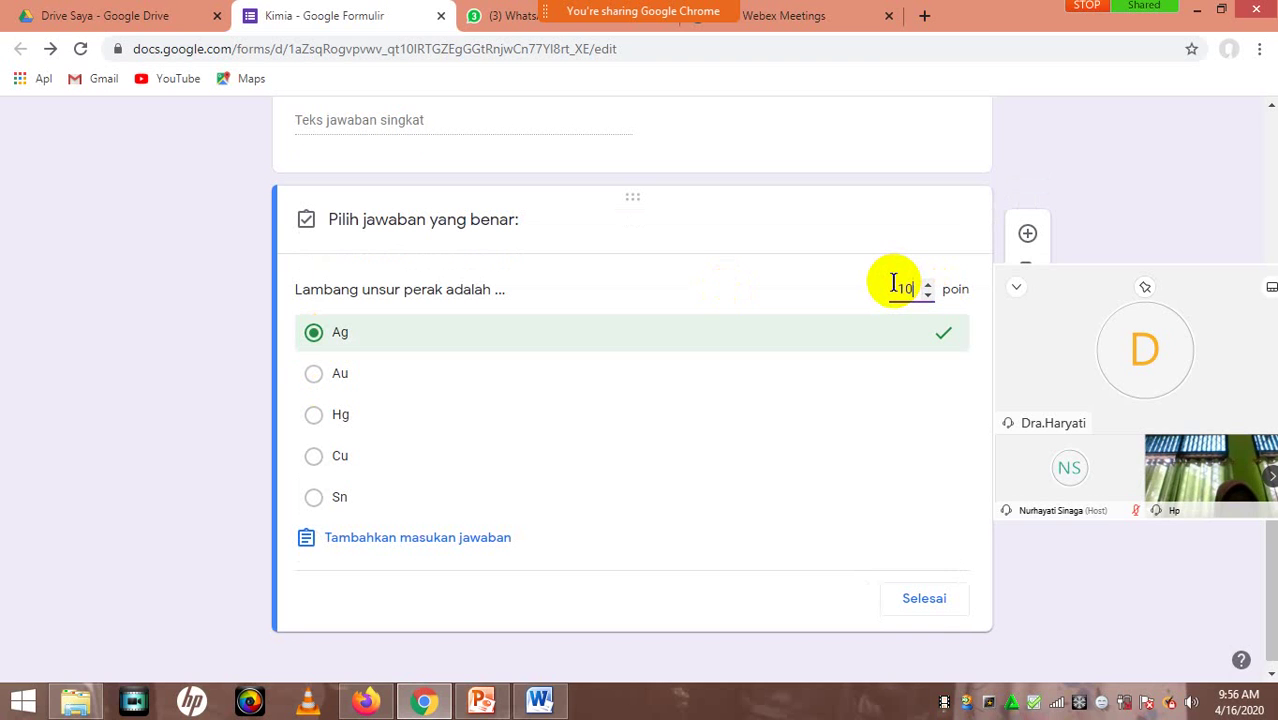
left_click(960, 608)
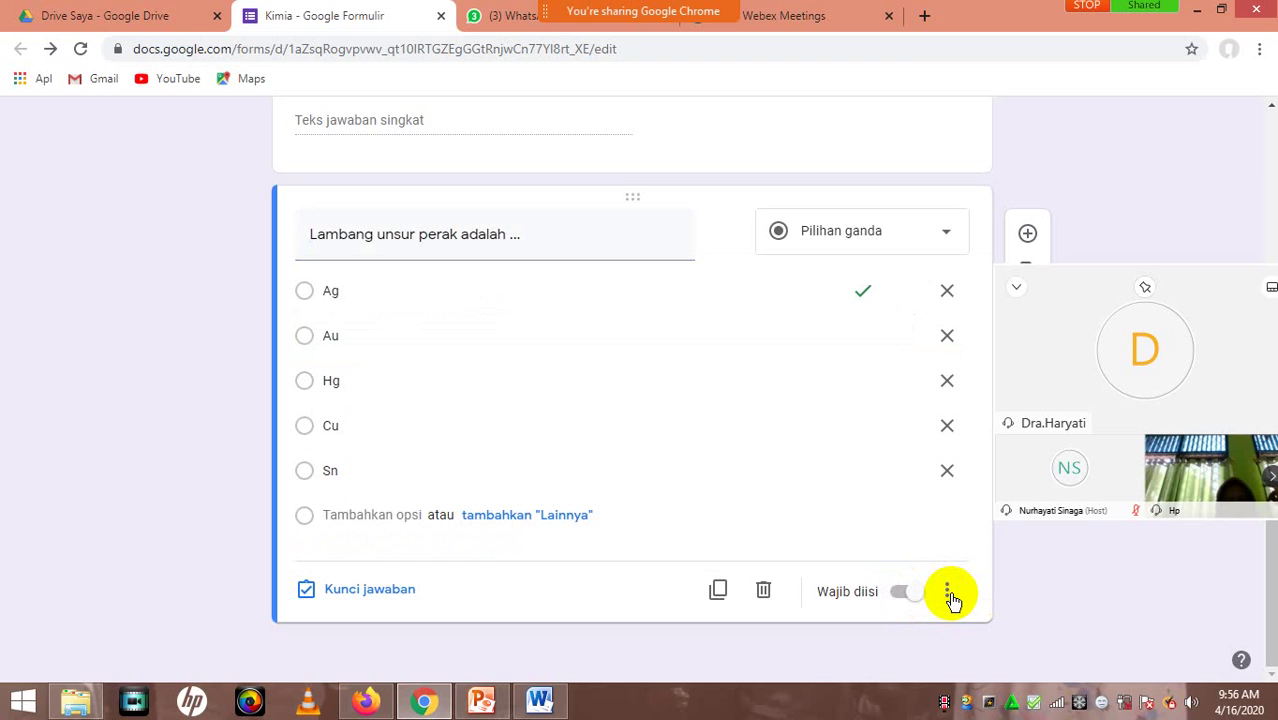
Turn on shuffled option order for the silver question.
left_click(949, 596)
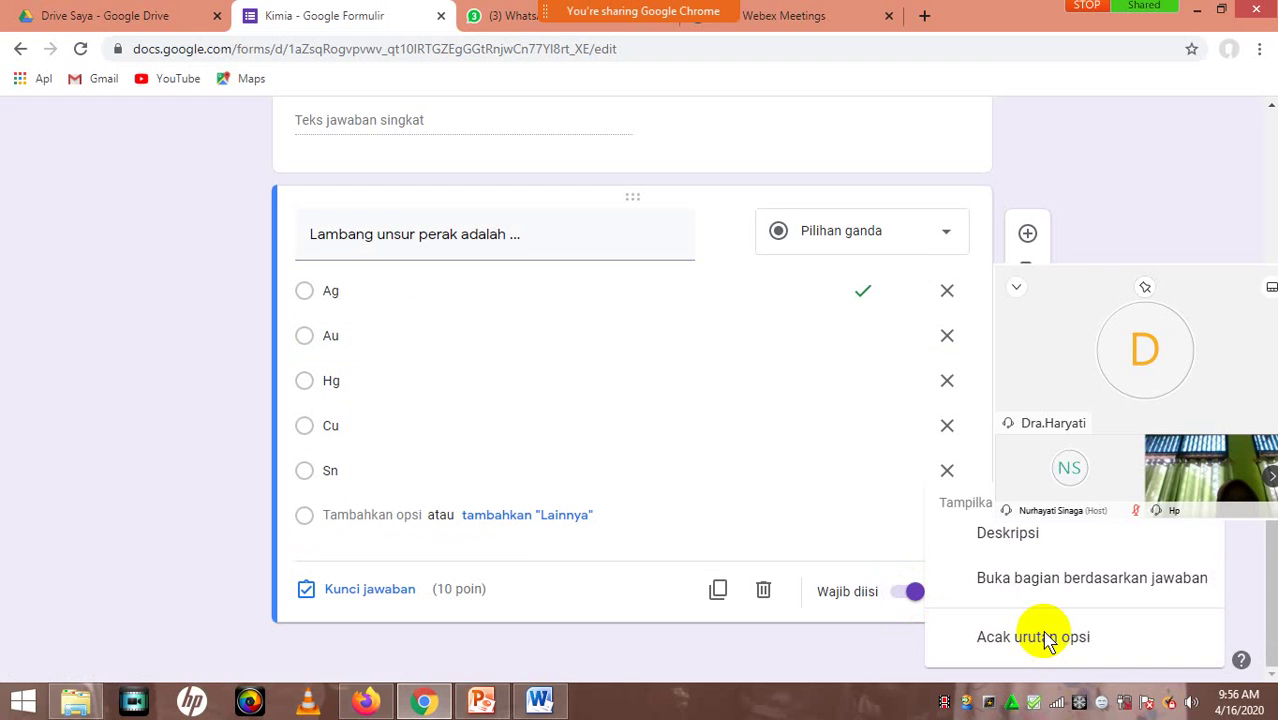
left_click(1045, 633)
left_click(1045, 636)
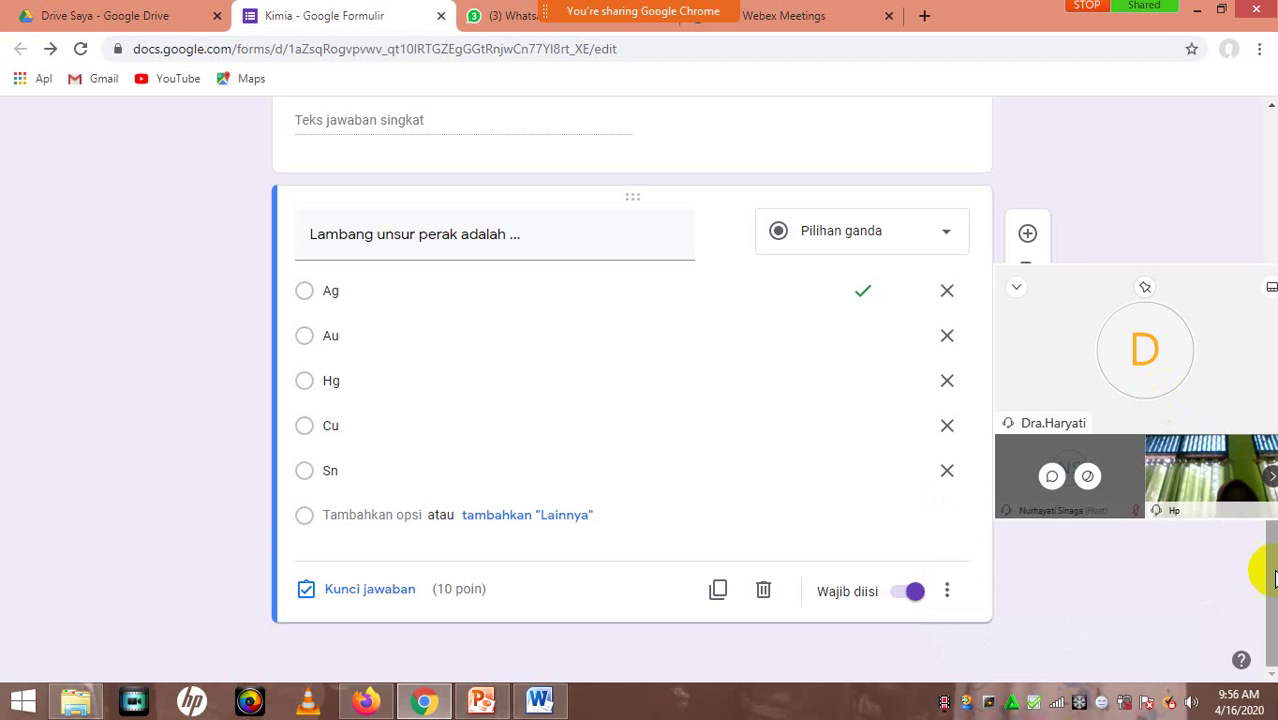
Open a preview of the "Kimia" form.
scroll(1258, 562, "up", 2)
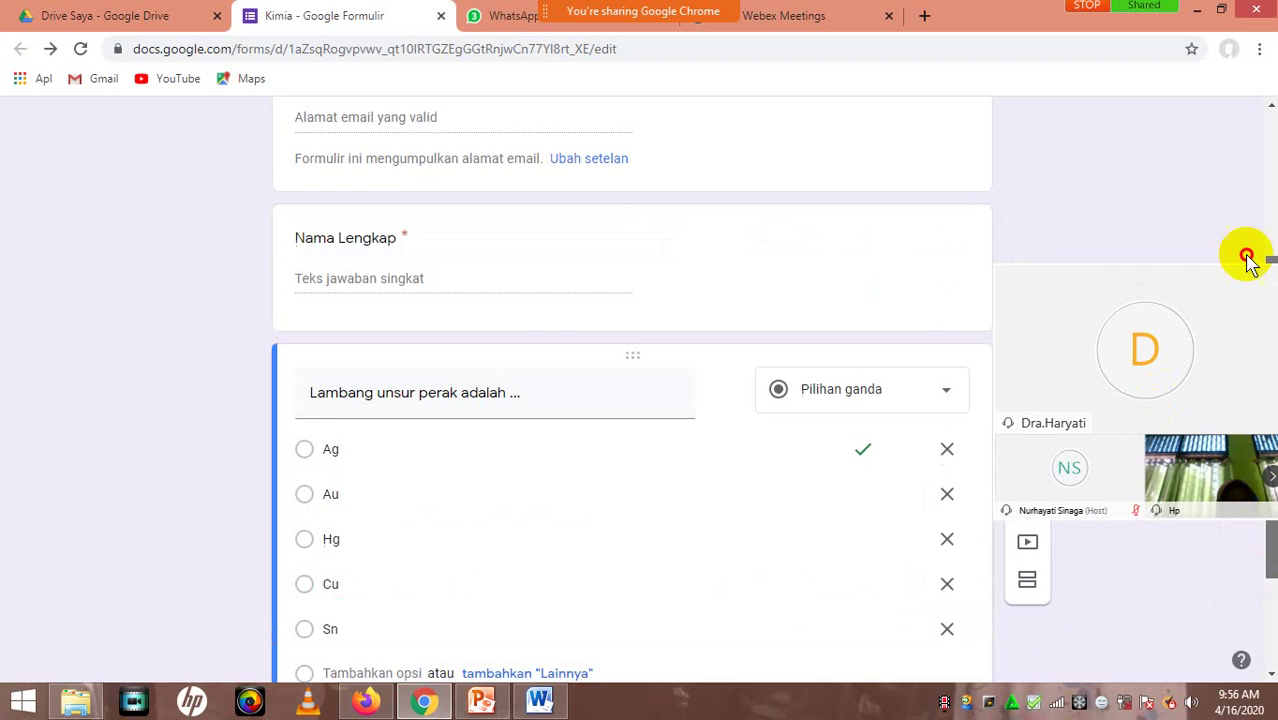
scroll(1252, 168, "up", 3)
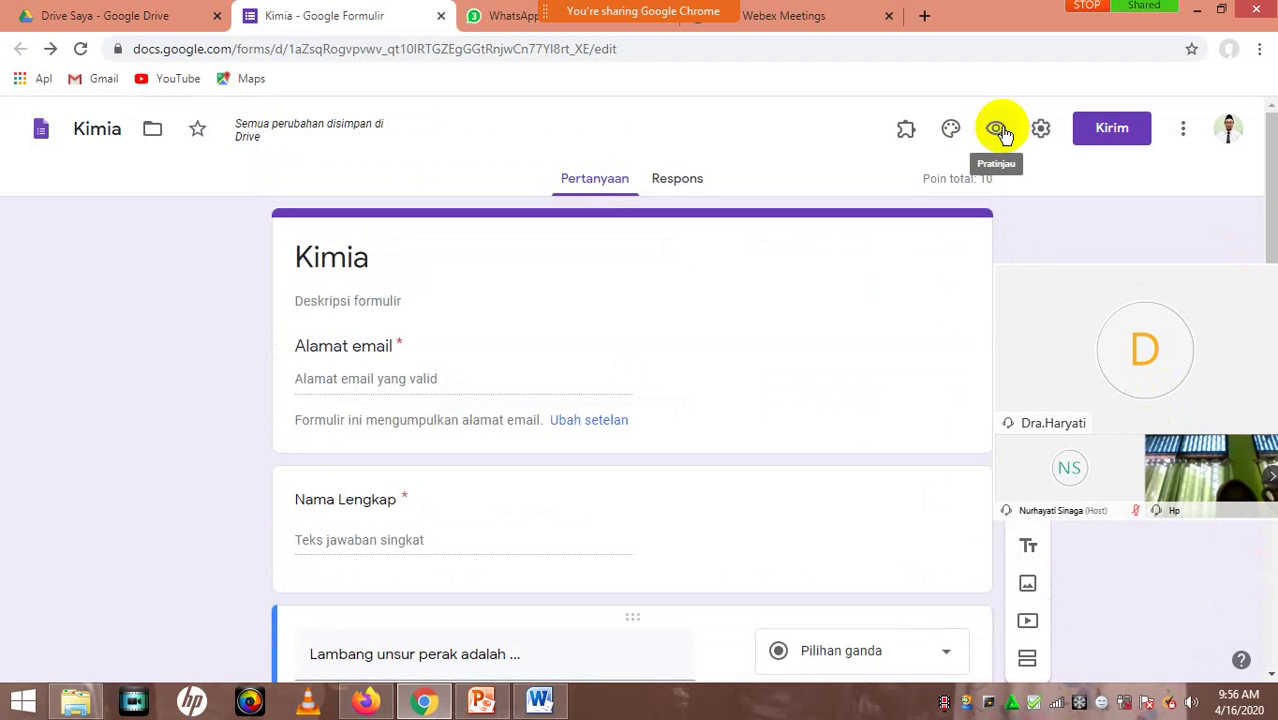
left_click(998, 131)
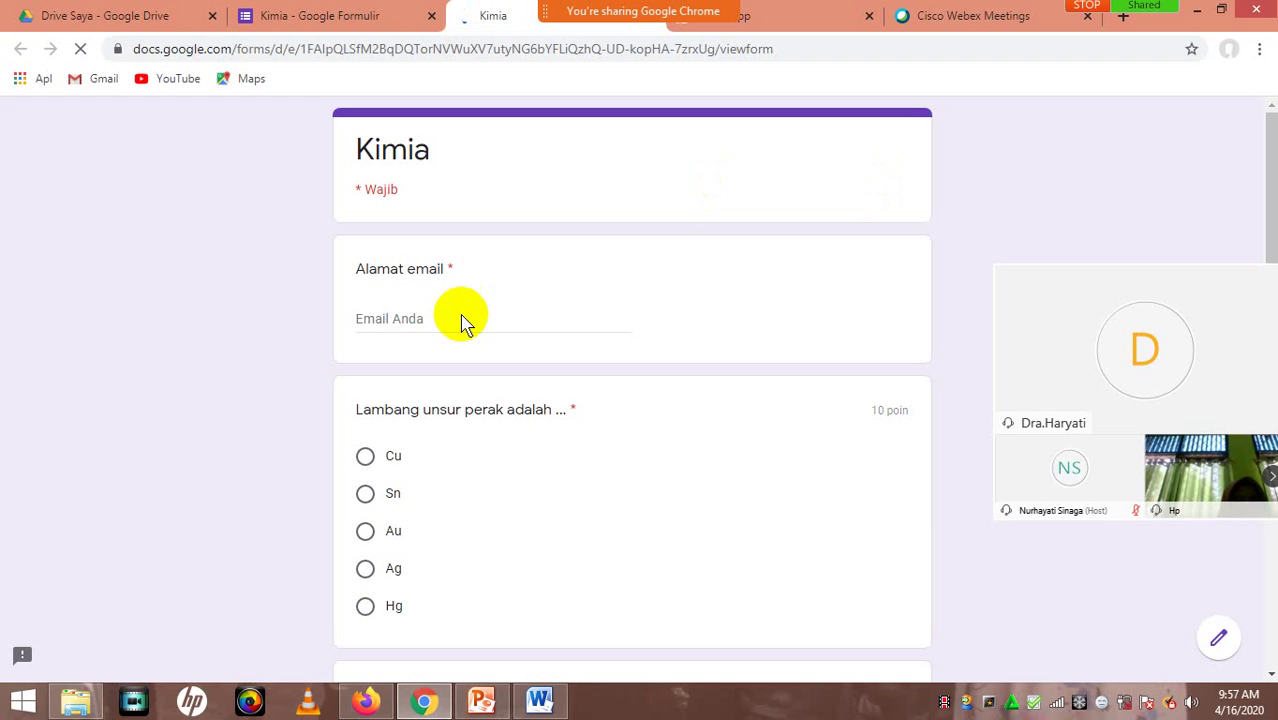
Fill in the respondent's e-mail address in the previewed form and answer the silver question with "Ag".
left_click(419, 315)
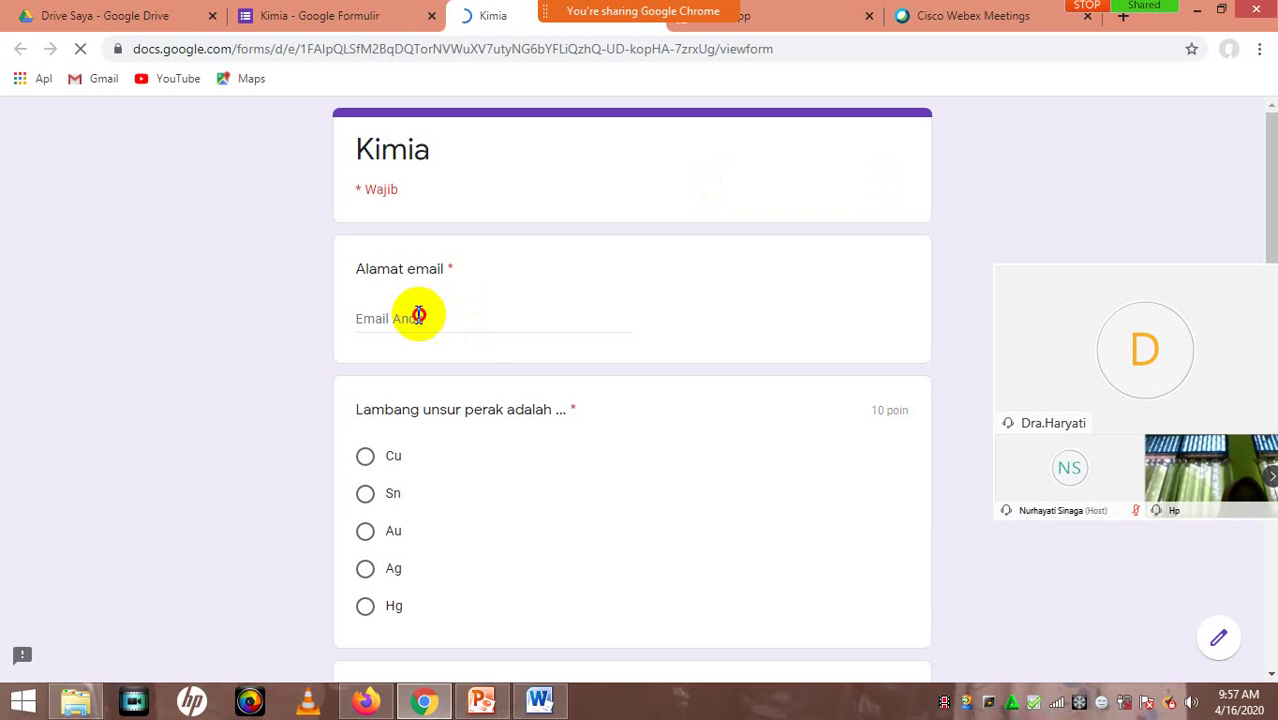
left_click(481, 316)
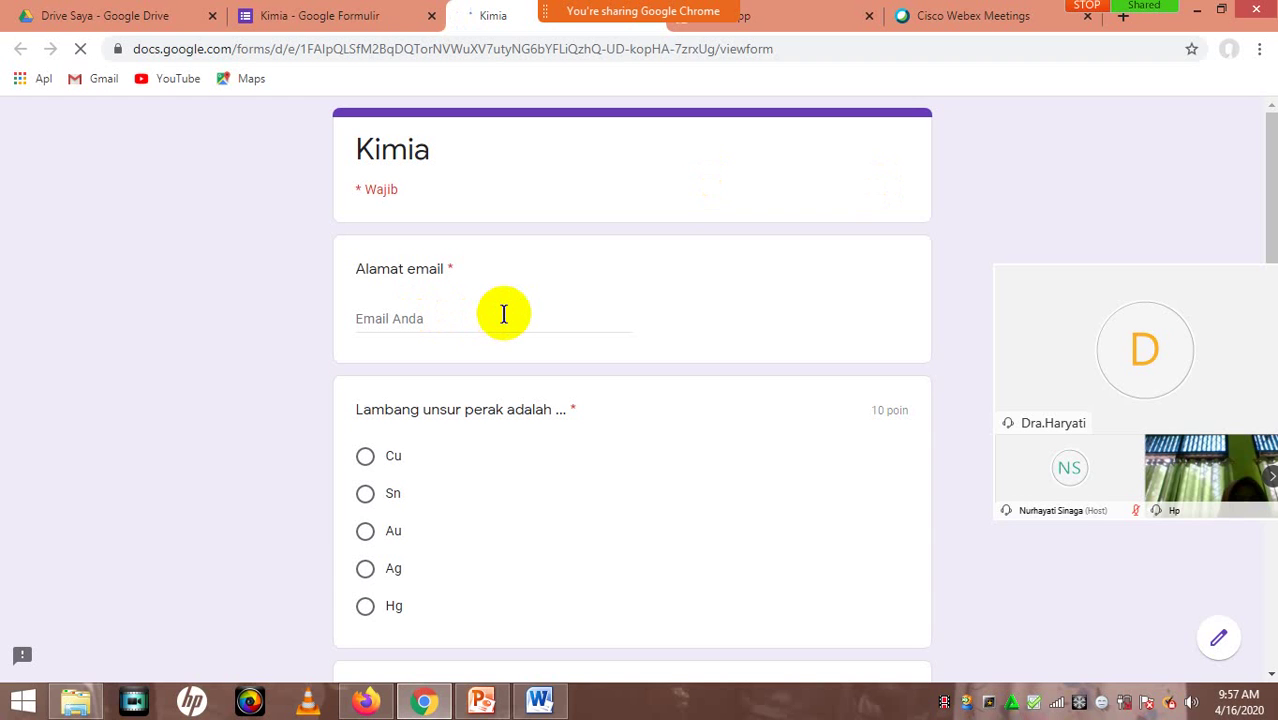
left_click(504, 314)
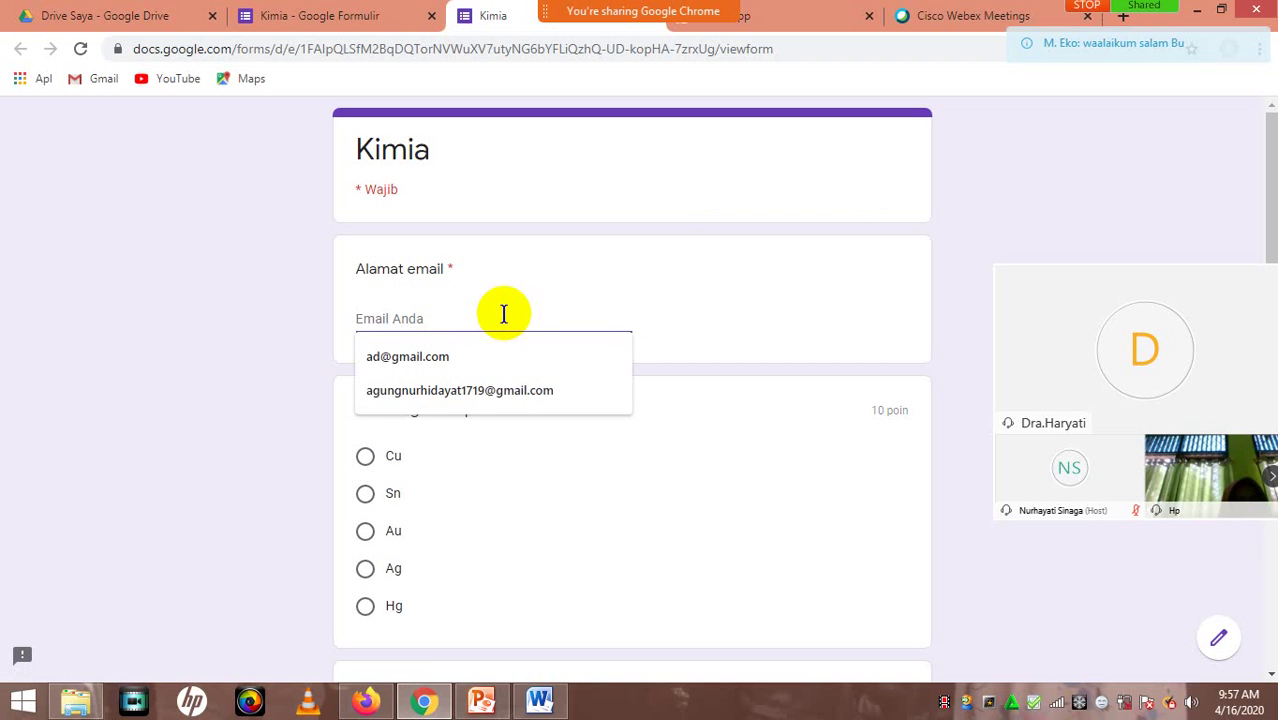
left_click(475, 395)
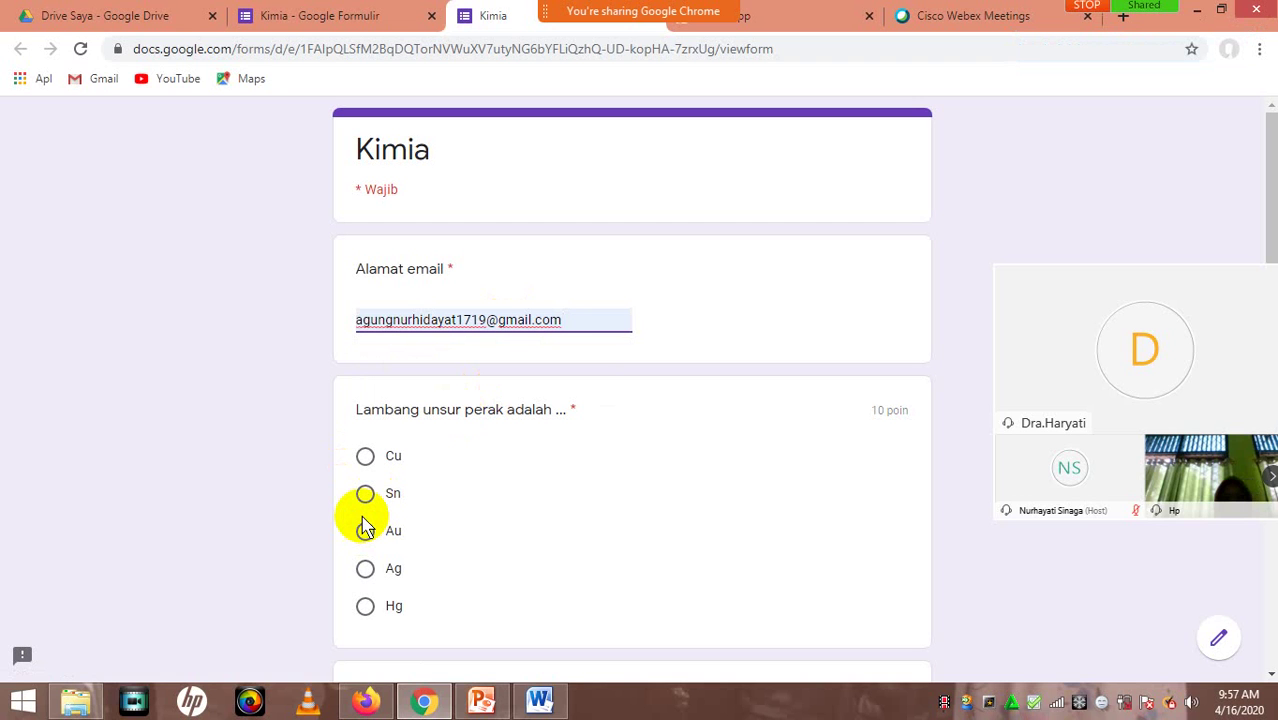
left_click(366, 572)
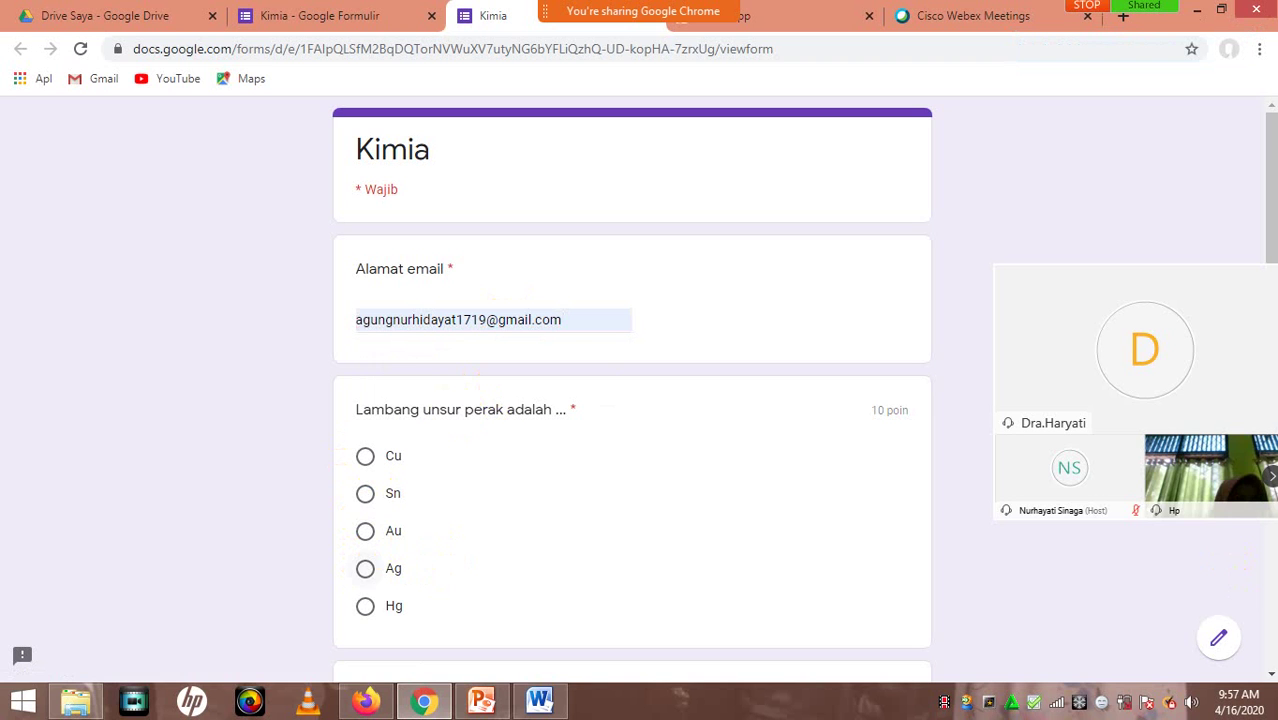
Enter the respondent's name under "Nama Lengkap" and submit the response.
left_click(1271, 673)
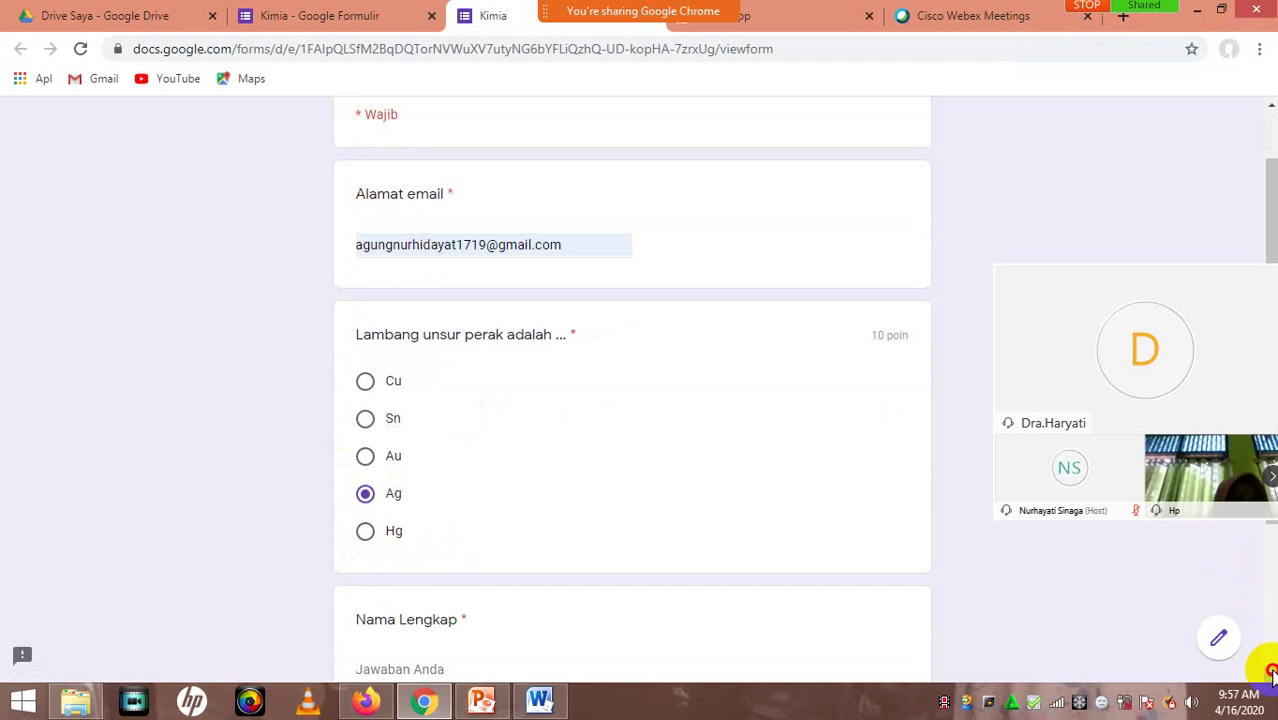
left_click(1271, 673)
left_click(1271, 673)
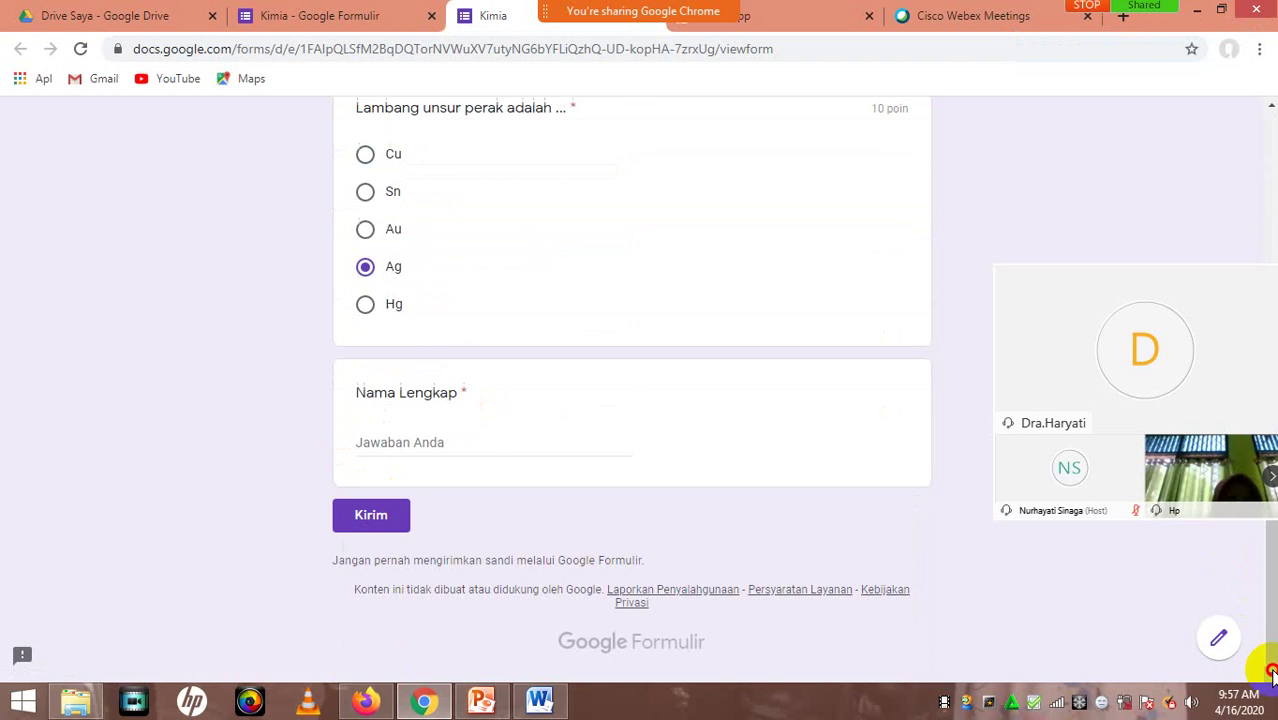
left_click(467, 443)
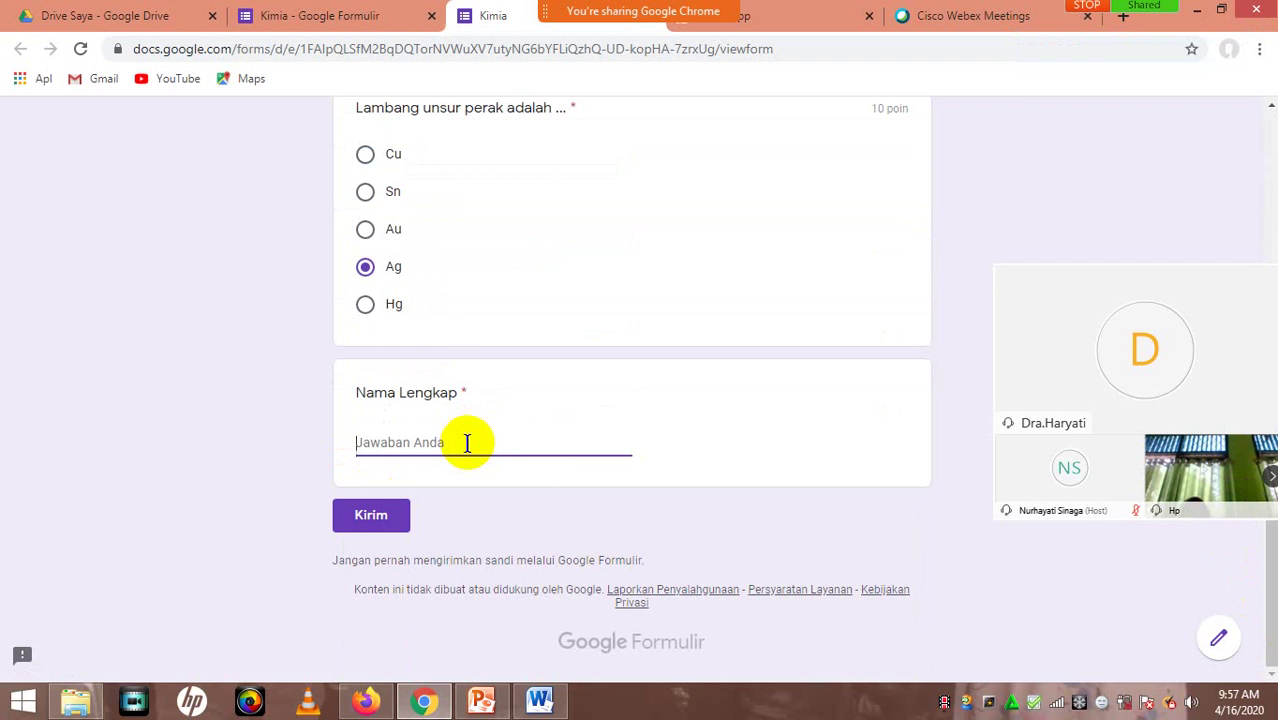
type("Ahu")
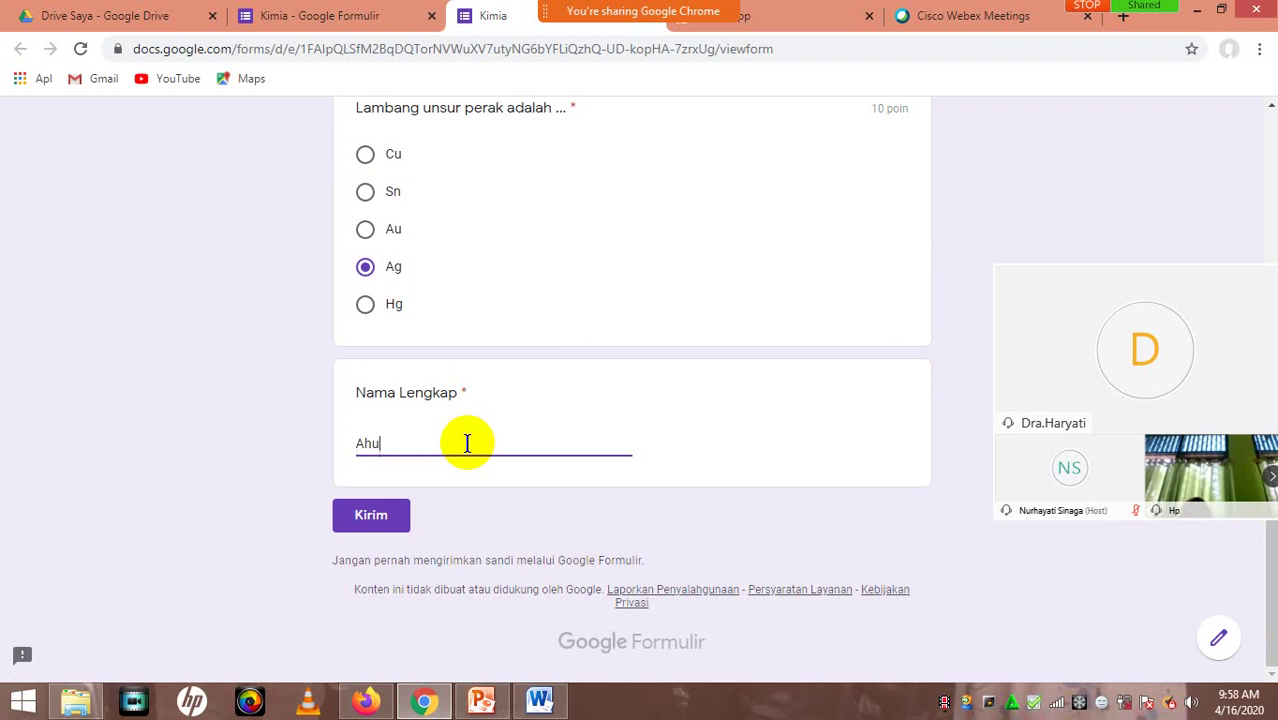
key("BackSpace")
key("BackSpace")
type("gung")
left_click(364, 522)
left_click(364, 522)
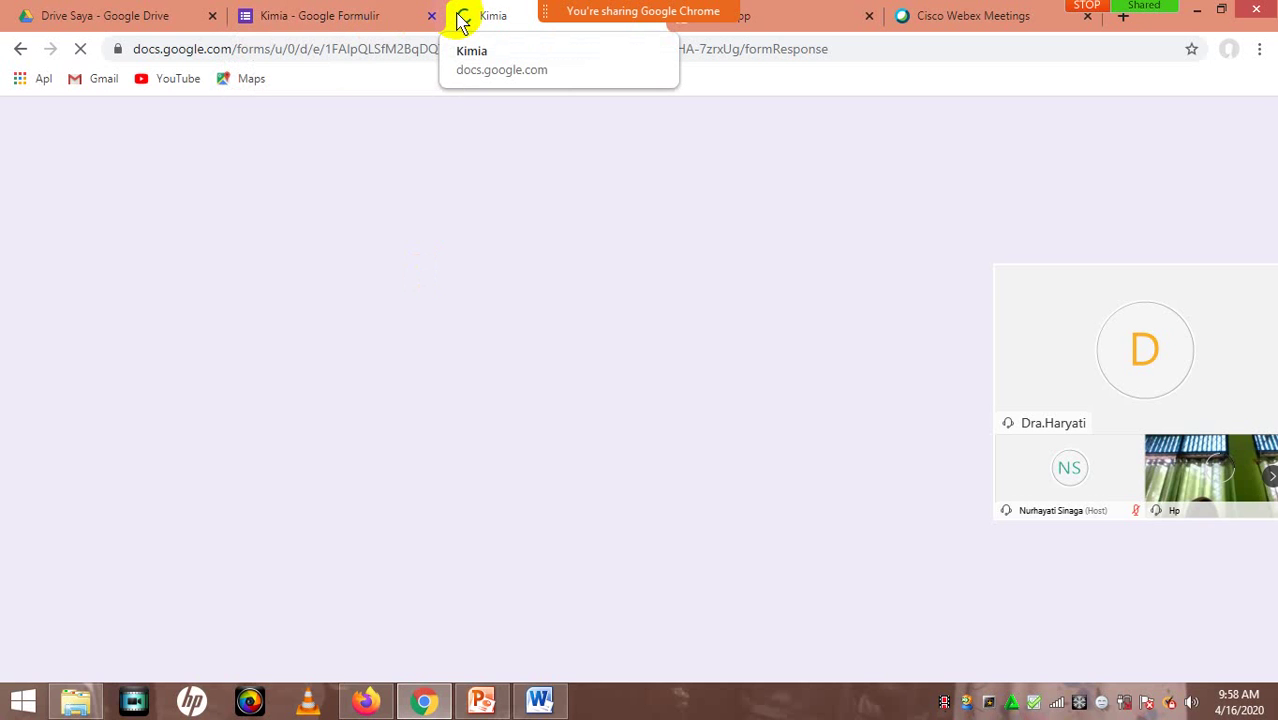
Return to the "Kimia" form editor and review the order of the e-mail, full-name and silver questions.
left_click(357, 18)
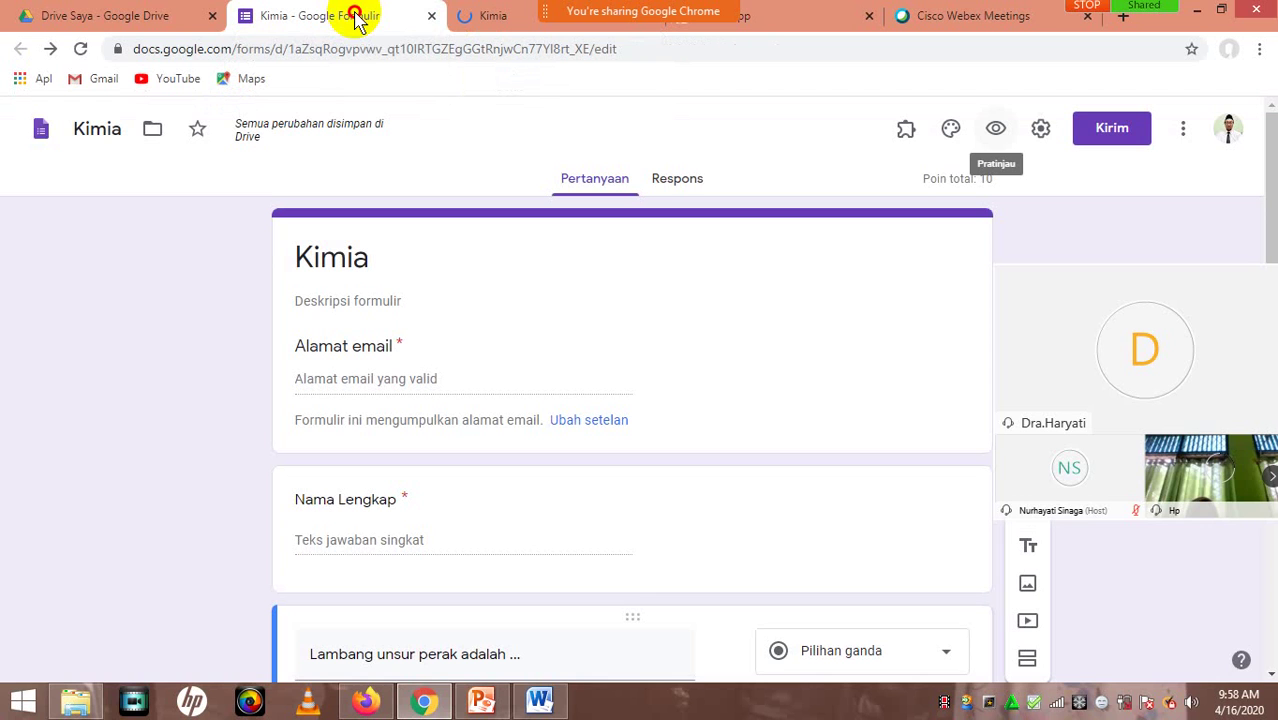
left_click(1273, 195)
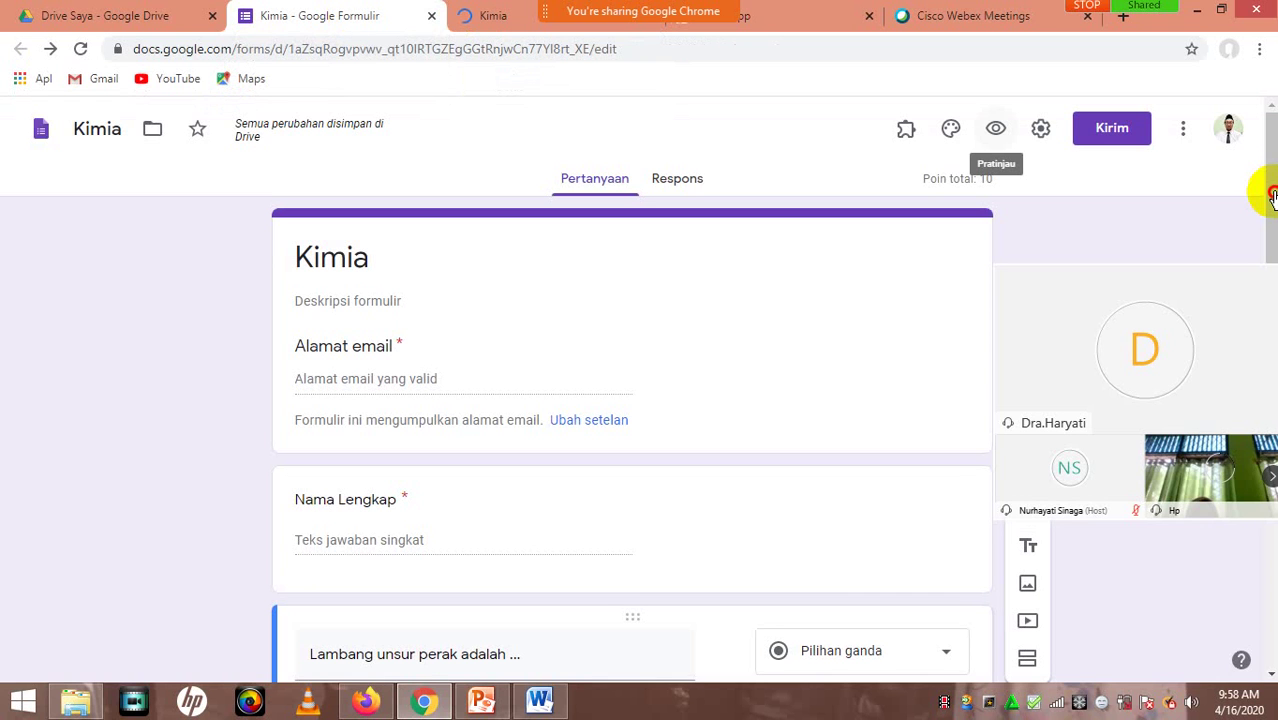
mouse_move(1273, 193)
left_mouse_down()
mouse_move(1275, 240)
mouse_move(1270, 196)
mouse_move(1269, 211)
left_mouse_up()
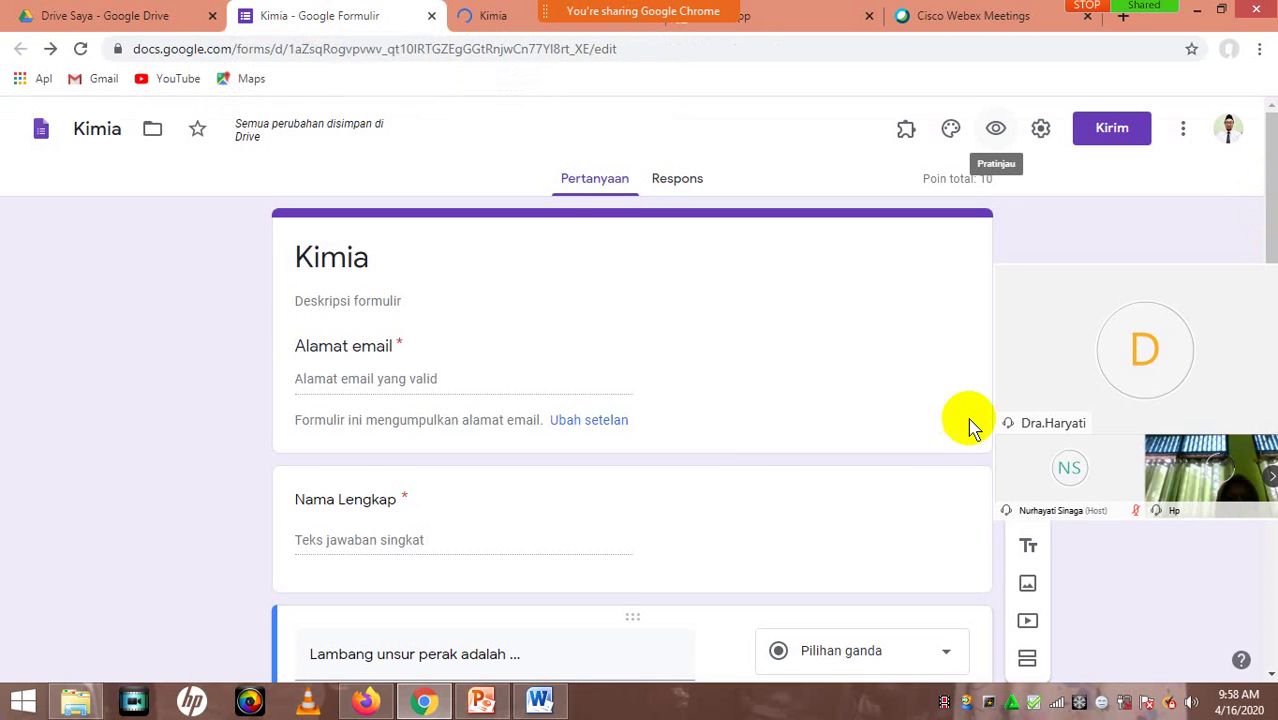
scroll(490, 490, "down", 2)
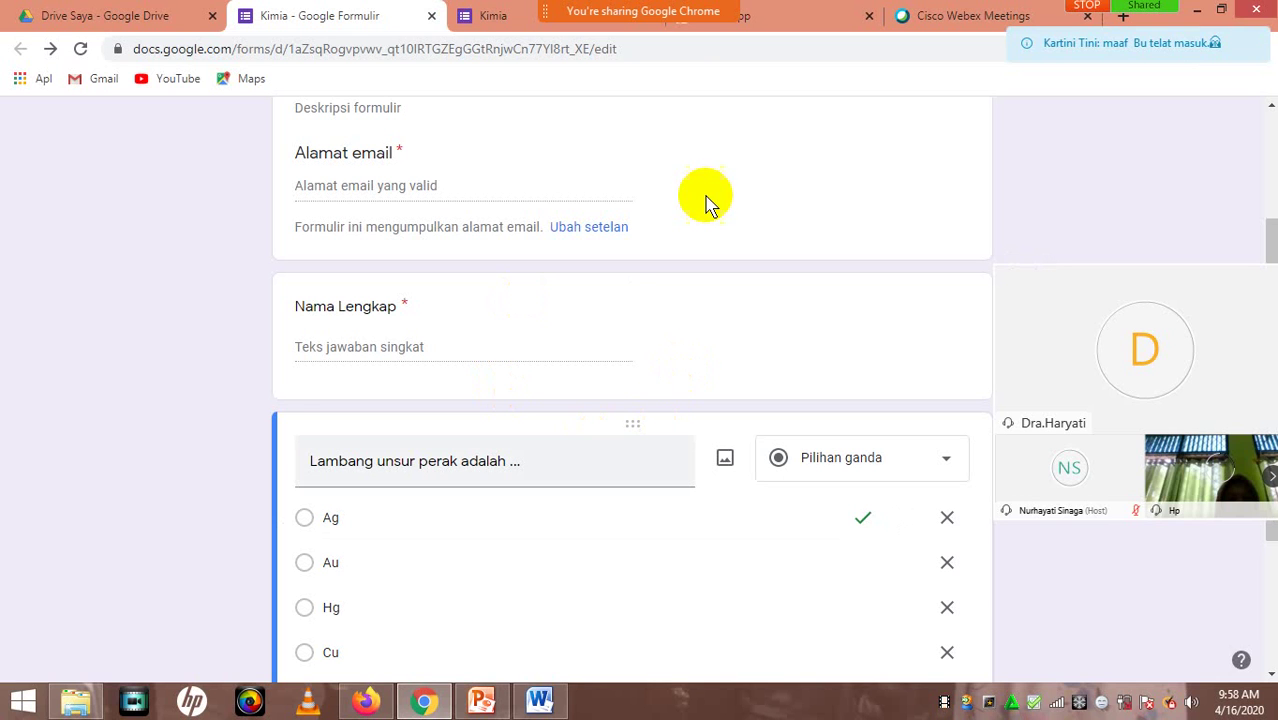
Go back to the submitted "Kimia" response and view its score.
left_click(493, 17)
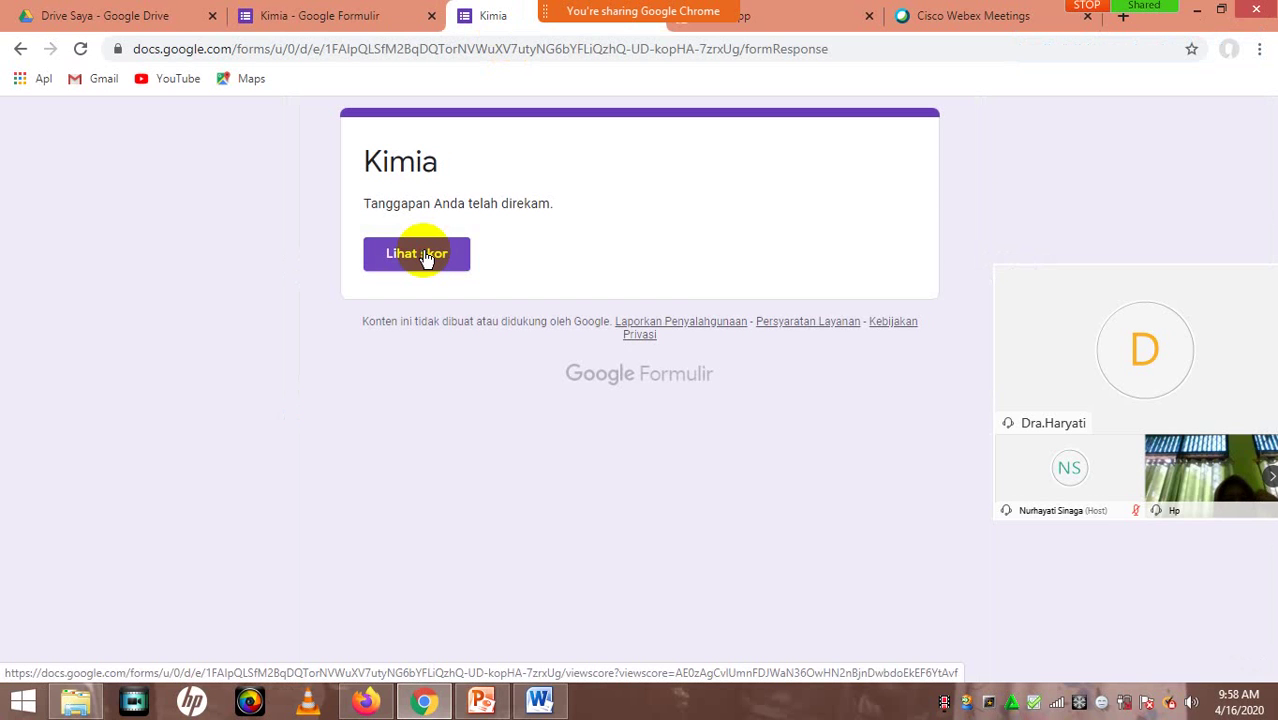
left_click(424, 256)
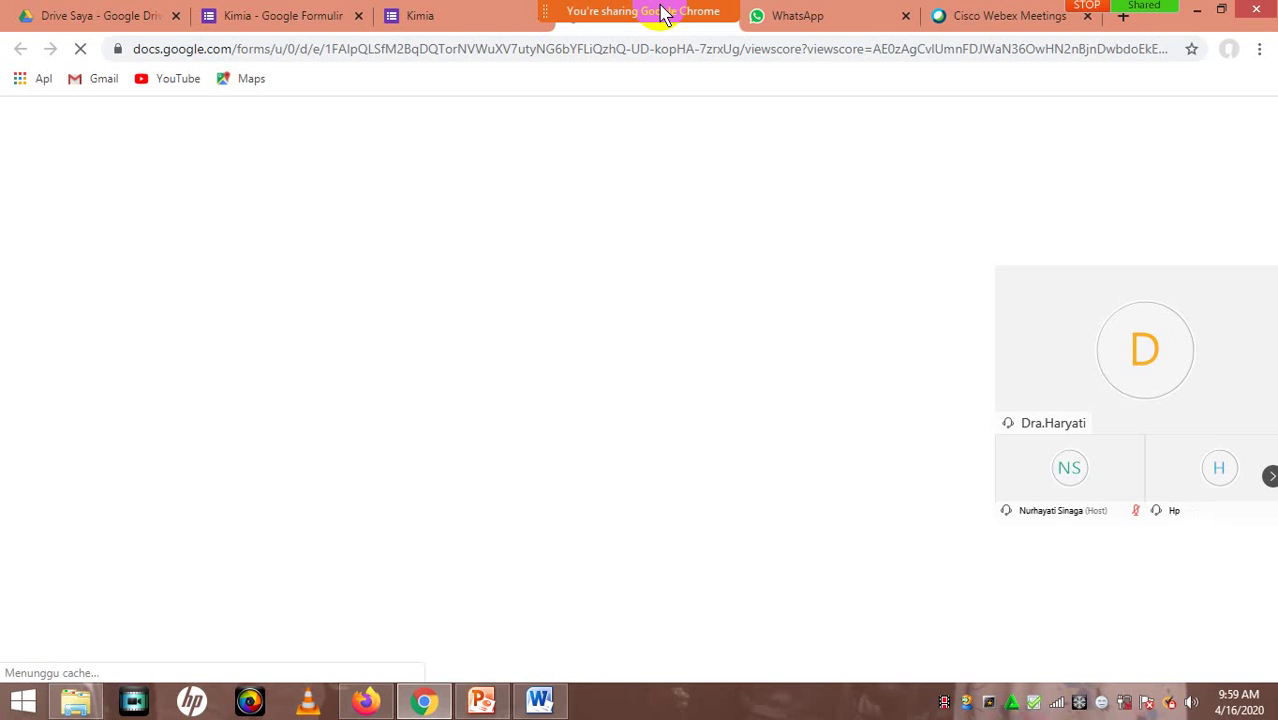
mouse_move(662, 12)
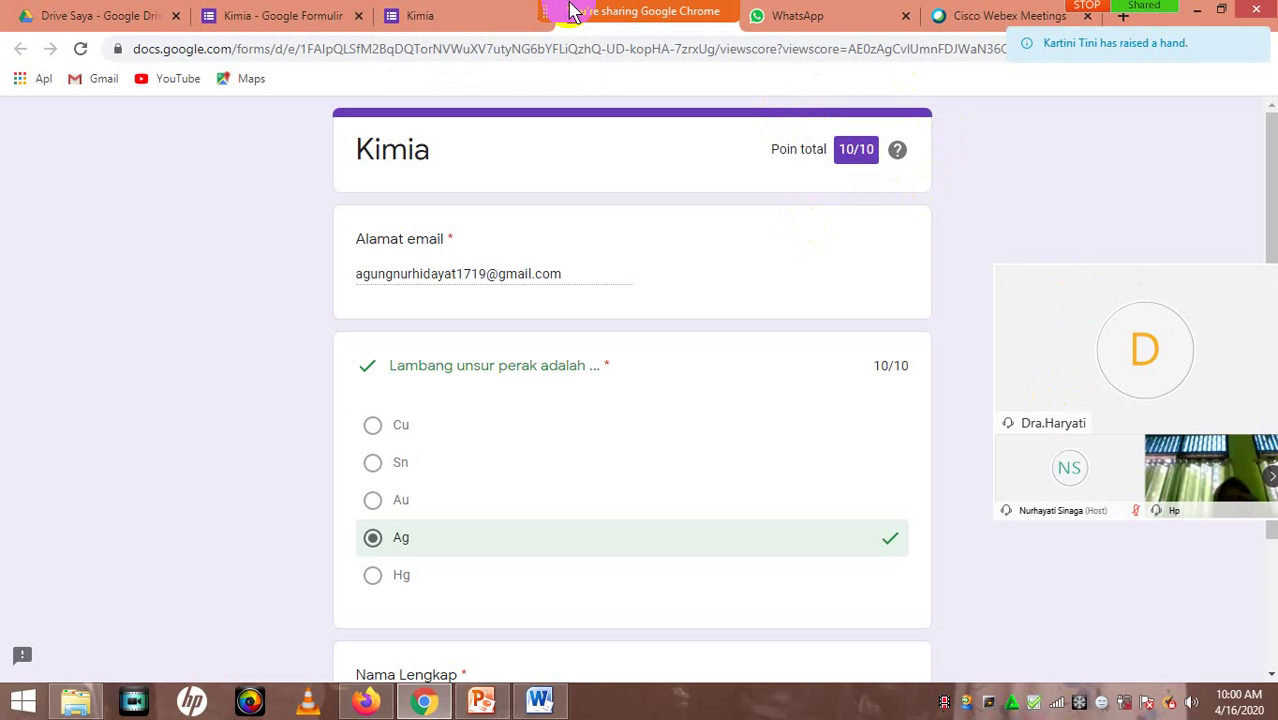
mouse_move(572, 10)
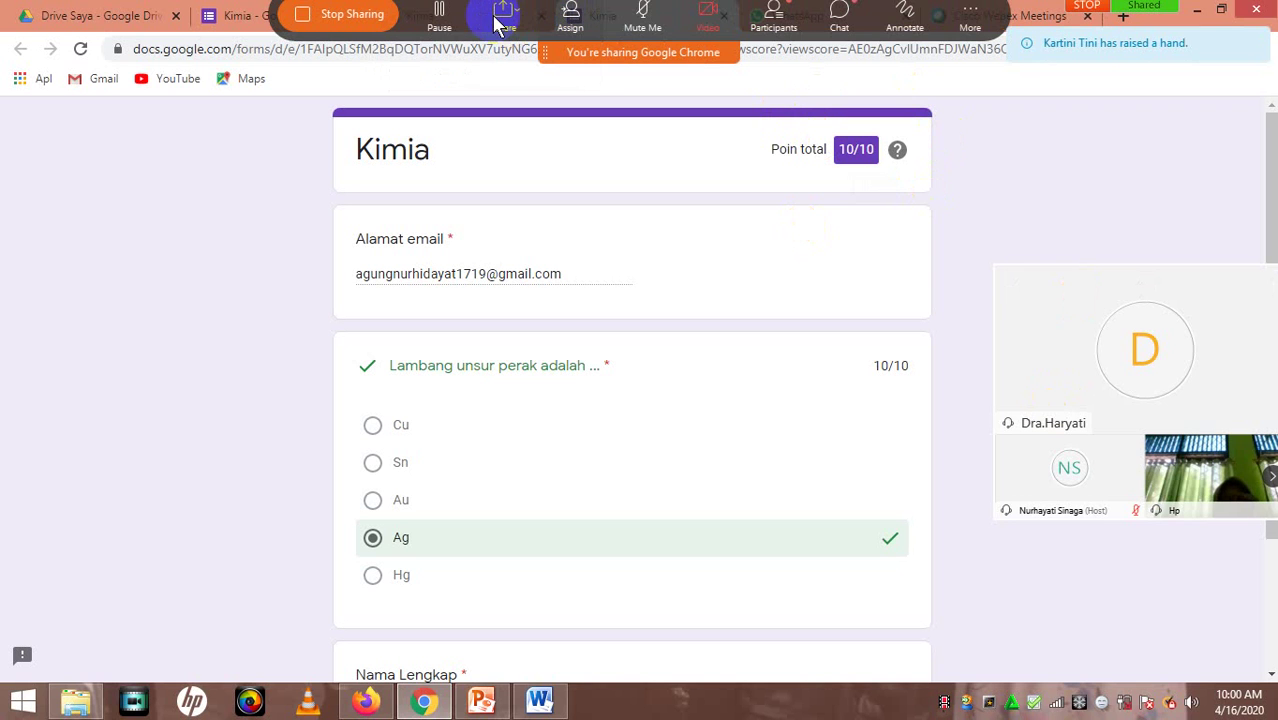